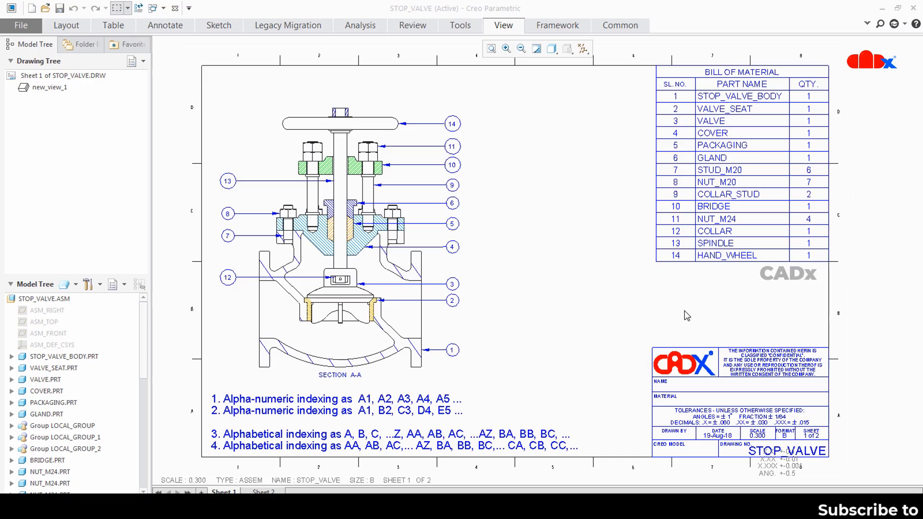
Enter the relations letters = "A" and index=letters + itos (rpt_index) for the bill of material's repeat region.
scroll(687, 316, "up", 3)
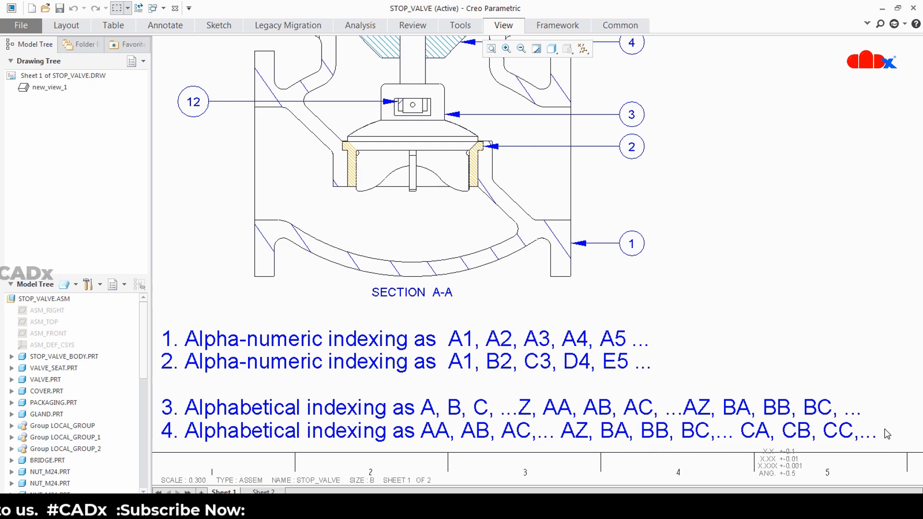
key("ctrl+d")
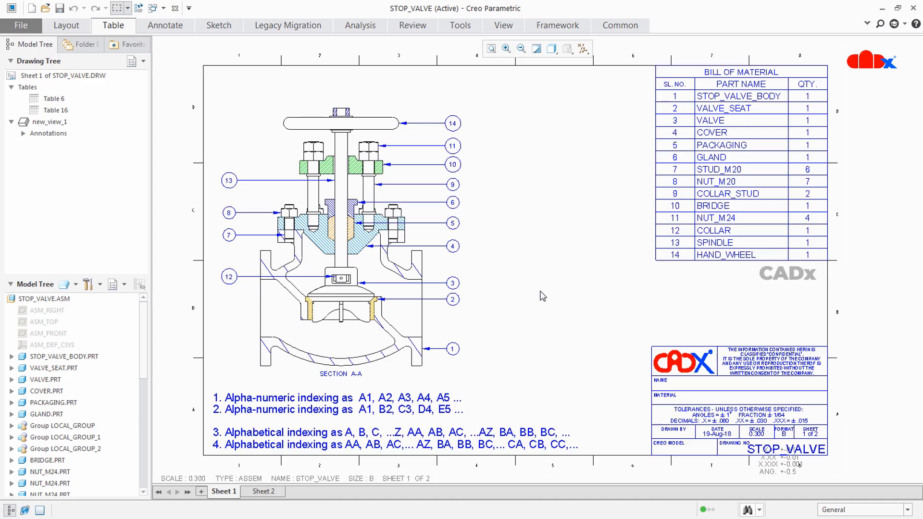
right_click(552, 206)
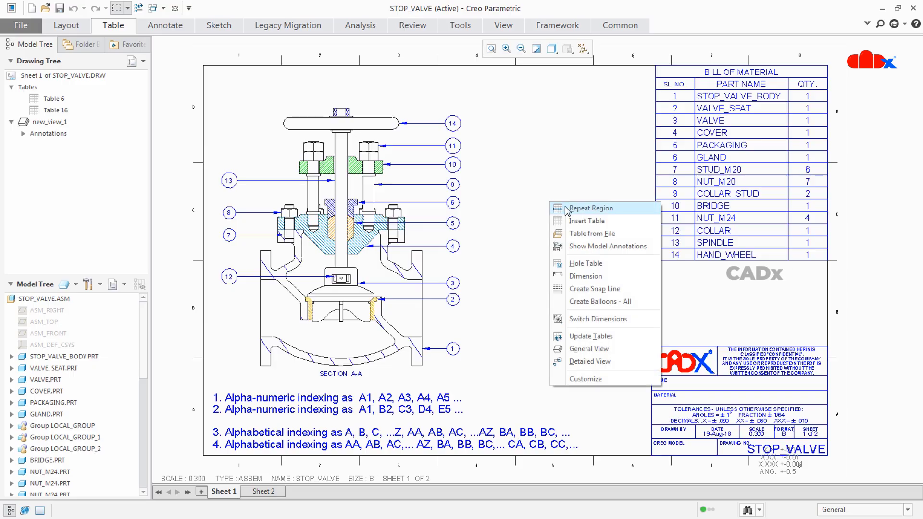
left_click(562, 208)
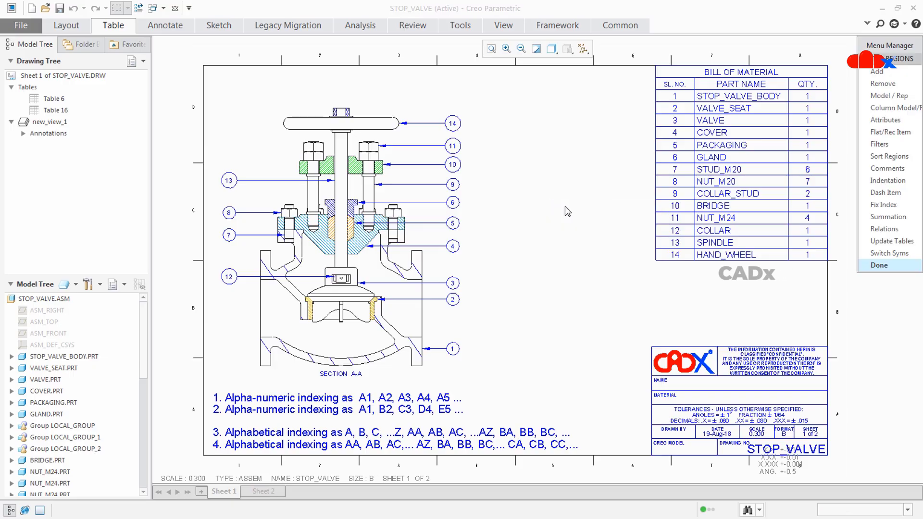
left_click(880, 229)
left_click(774, 231)
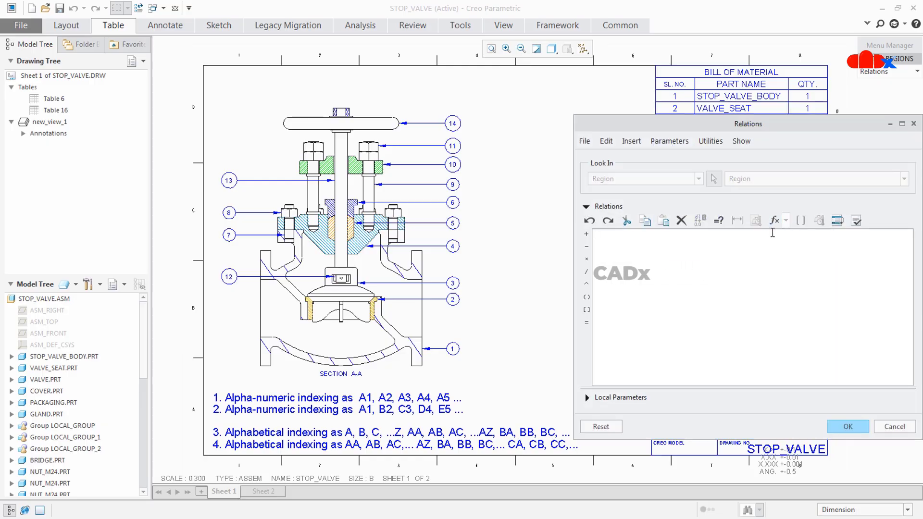
type("letters = \"A\" index=letters + itos (rpt_index)")
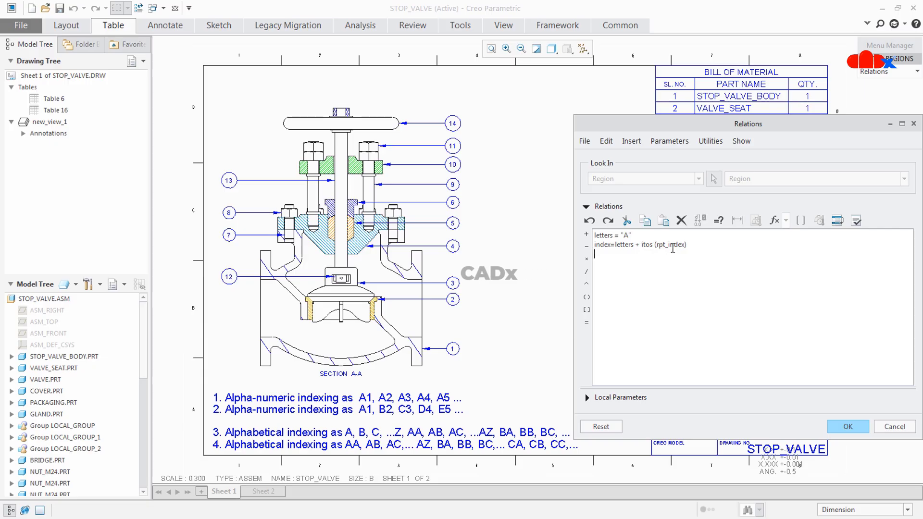
Review the local parameters, verify the repeat region's relations, and accept them.
left_click(626, 400)
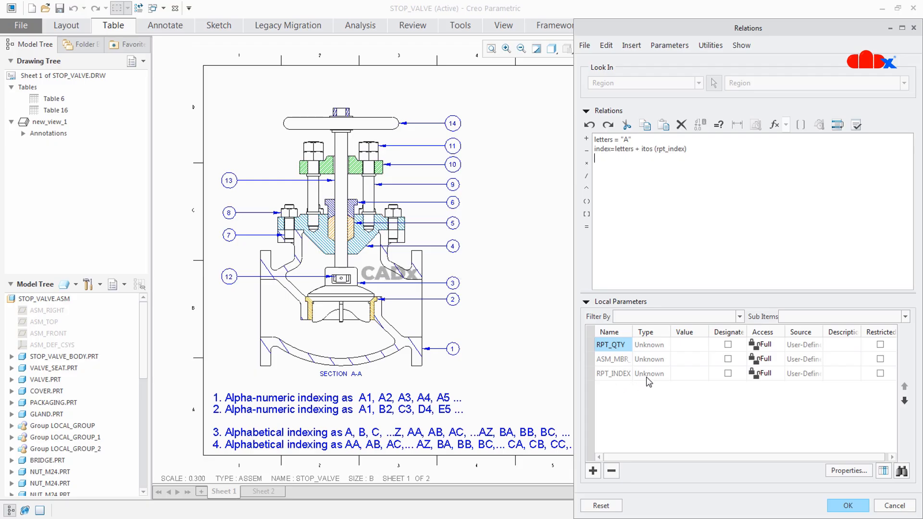
double_click(647, 149)
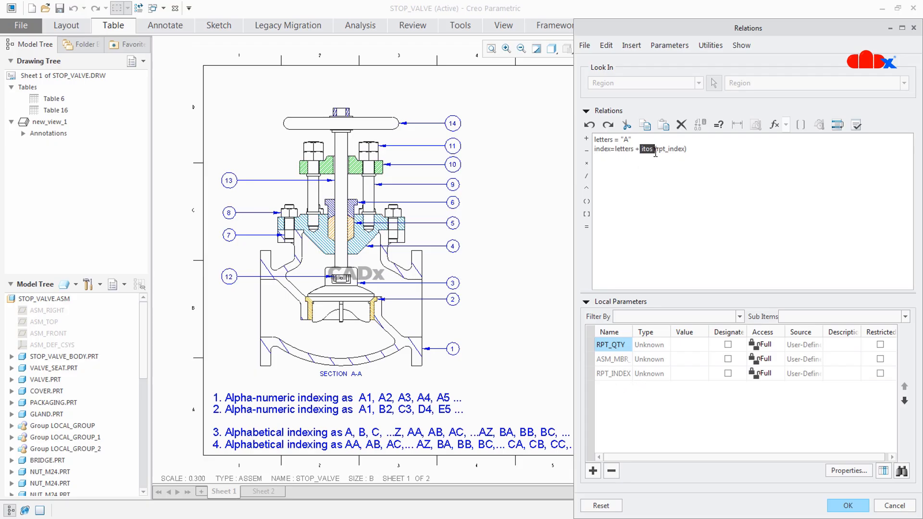
double_click(609, 149)
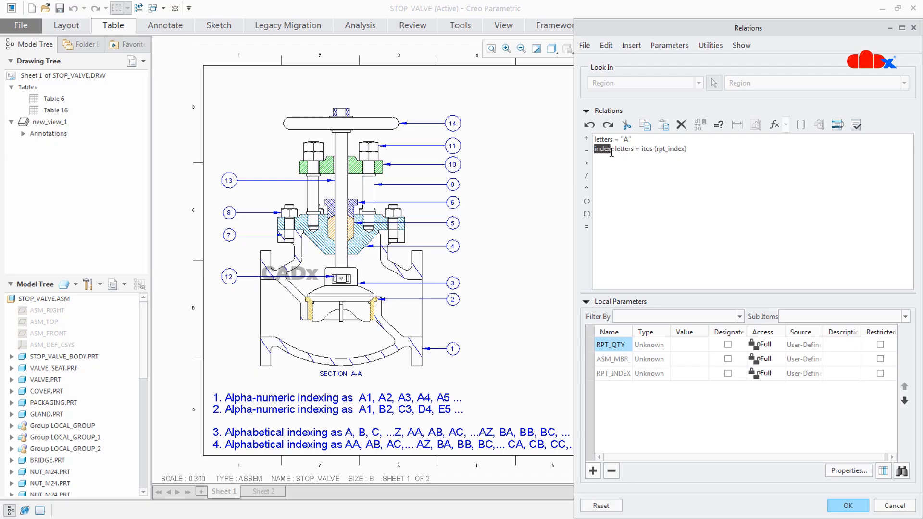
left_click(615, 182)
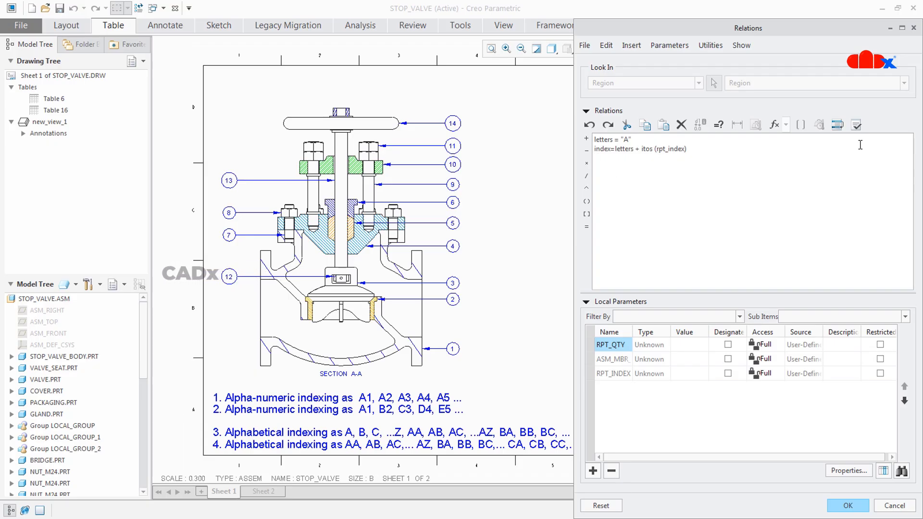
left_click(856, 124)
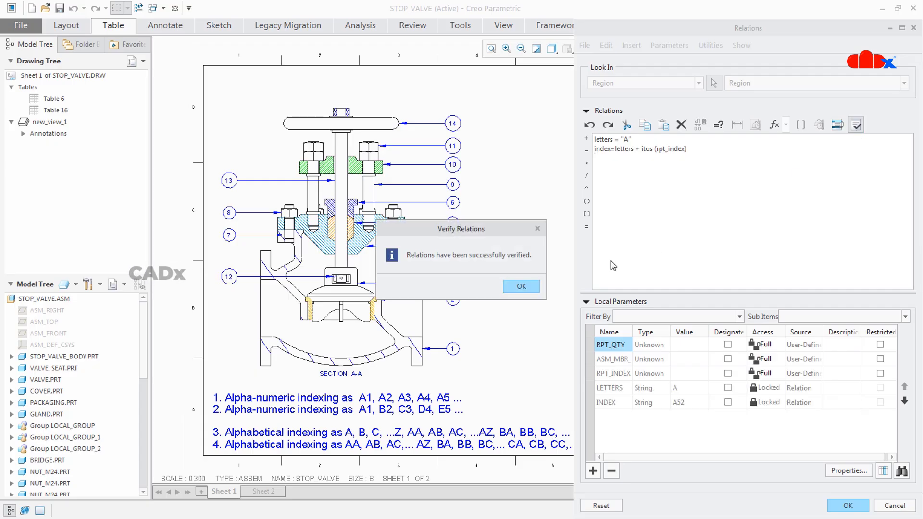
left_click(531, 287)
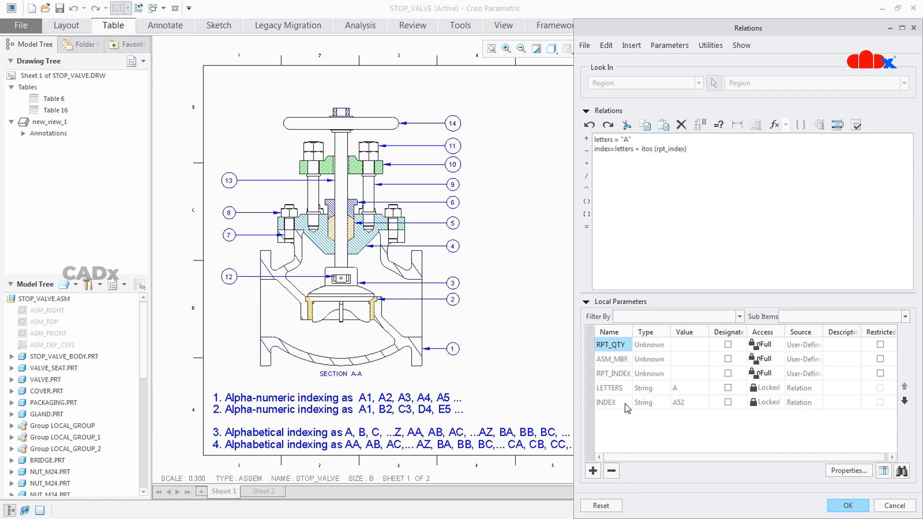
left_click(848, 505)
left_click(882, 265)
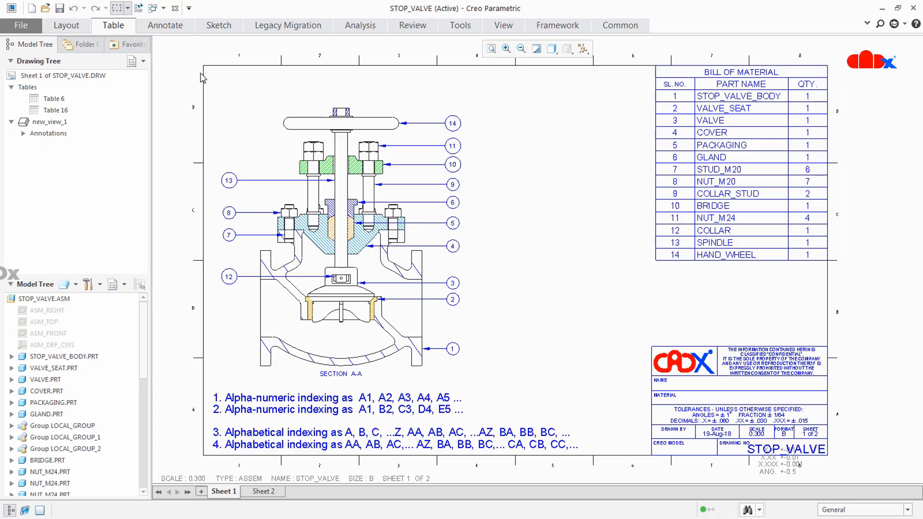
Display the bill of material's report symbols and change the SL. NO. cell to the user-defined symbol rpt.rel.index.
left_click(126, 27)
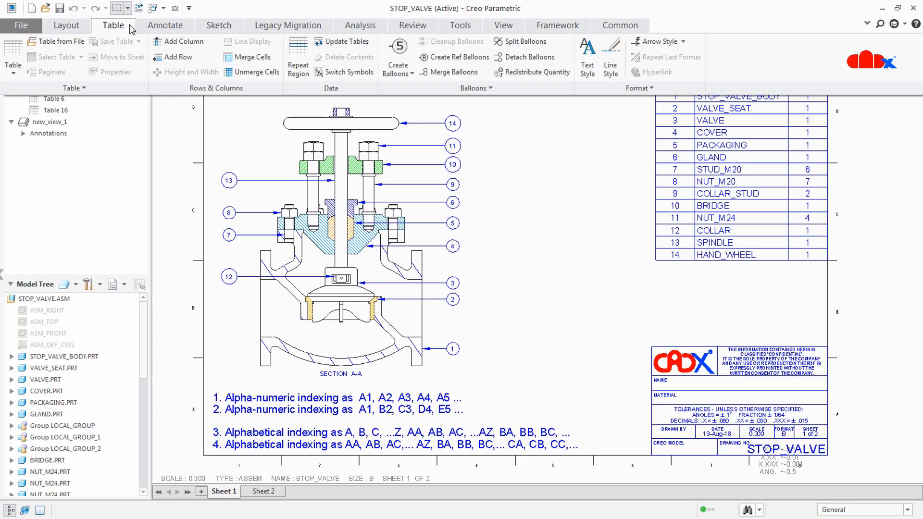
left_click(344, 74)
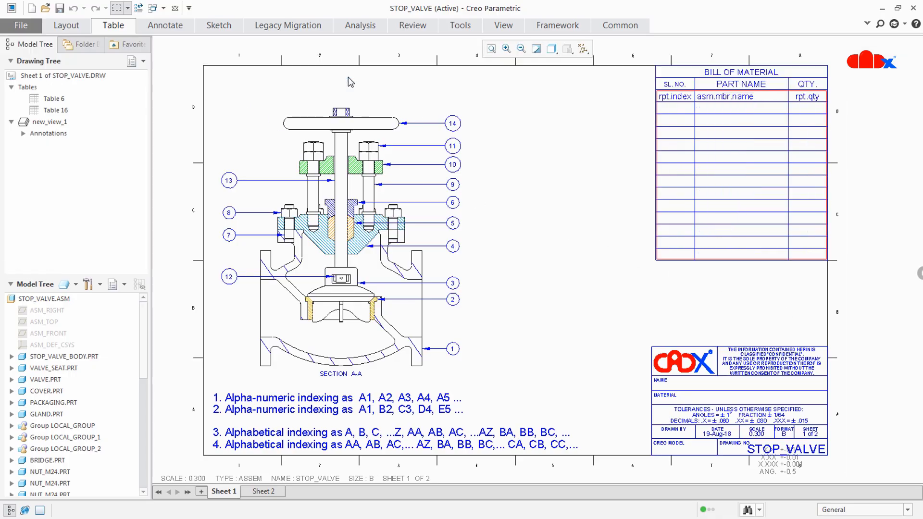
double_click(675, 97)
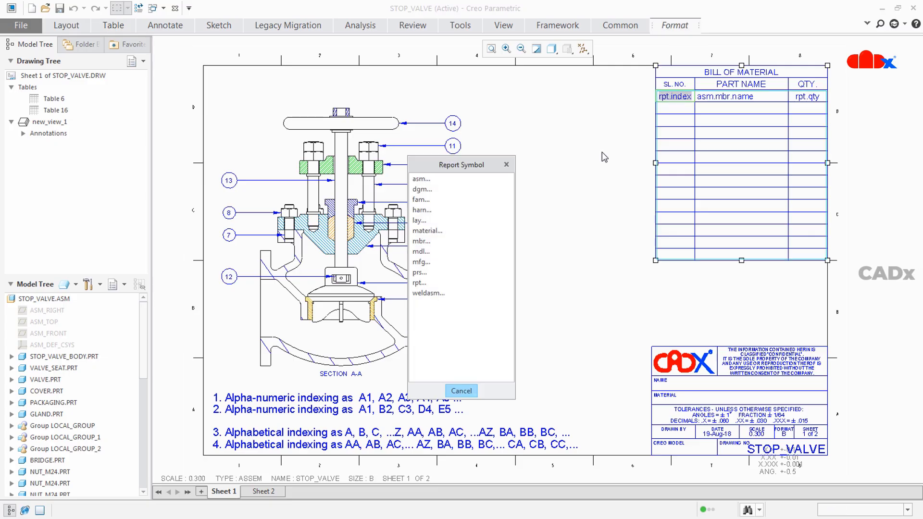
left_click(420, 284)
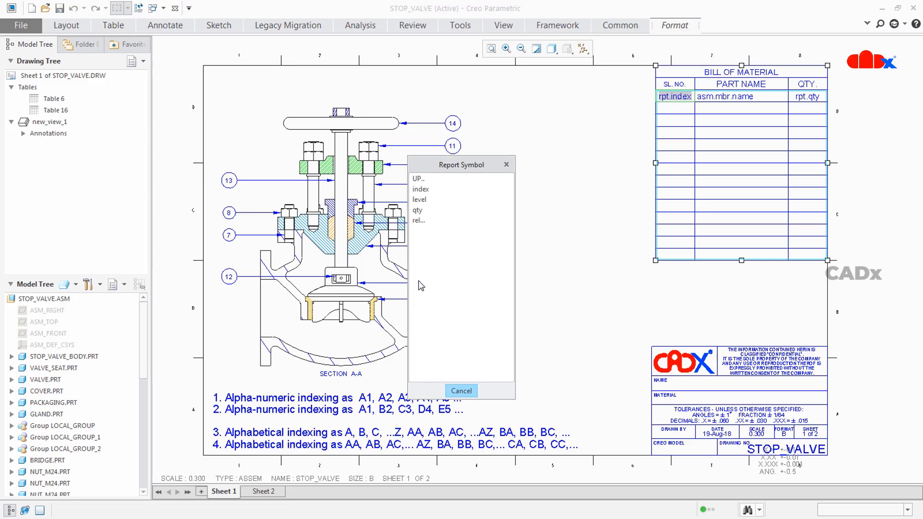
left_click(419, 221)
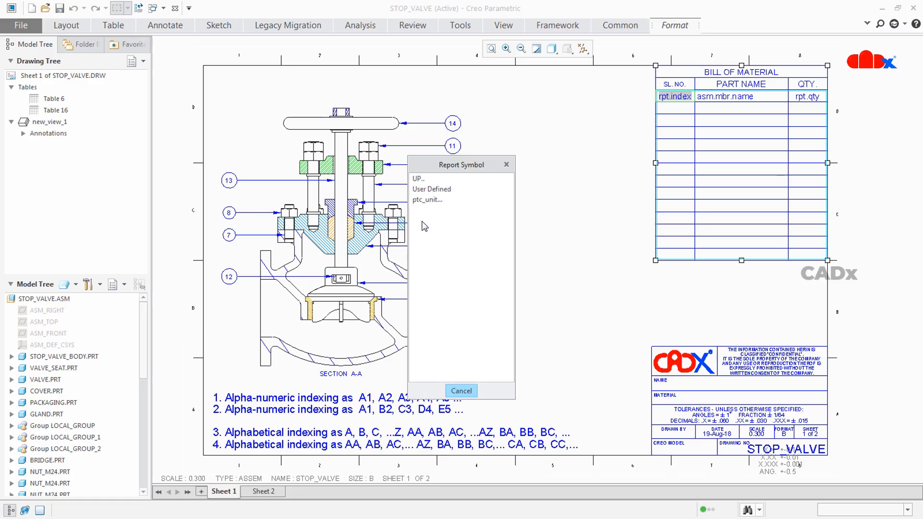
left_click(442, 190)
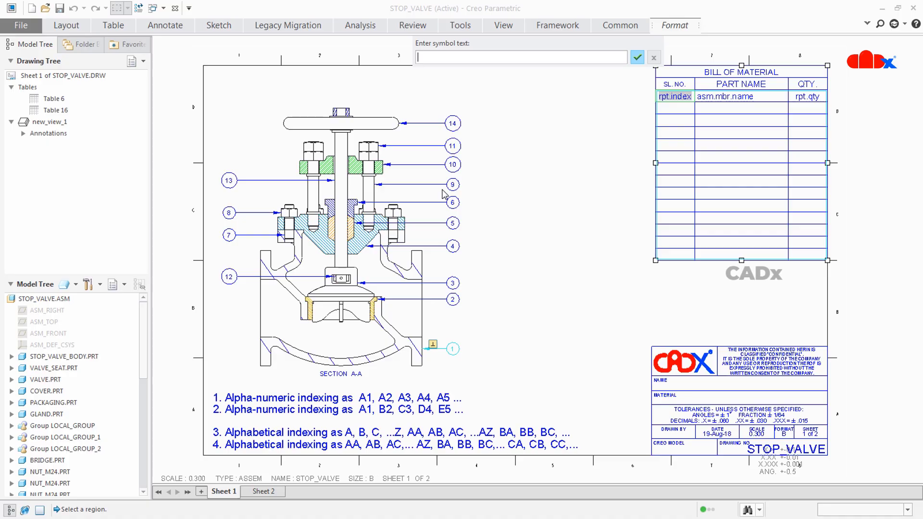
key("Return")
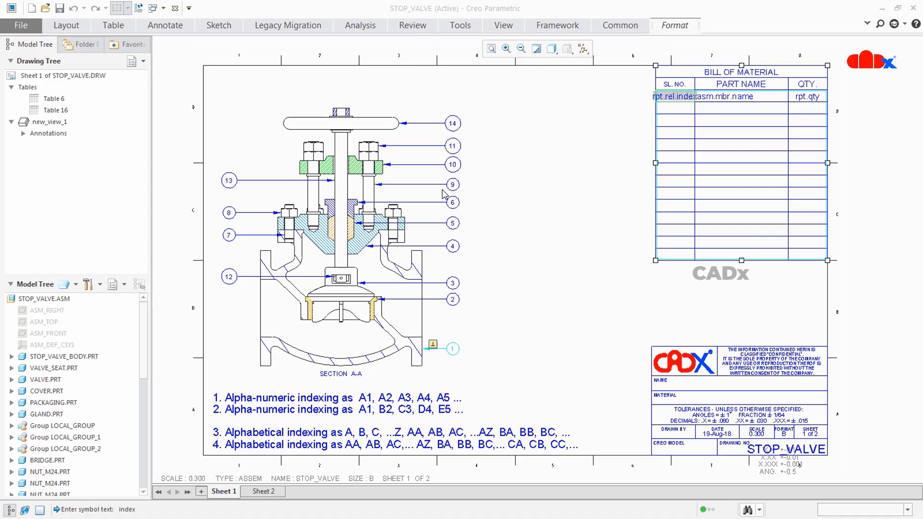
Switch the bill of material from report symbols back to its actual values.
left_click(120, 26)
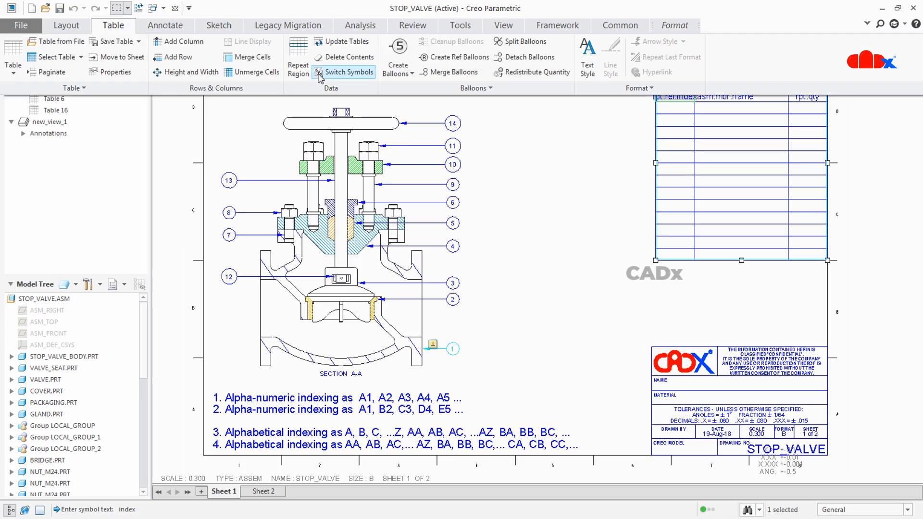
left_click(343, 72)
left_click(514, 130)
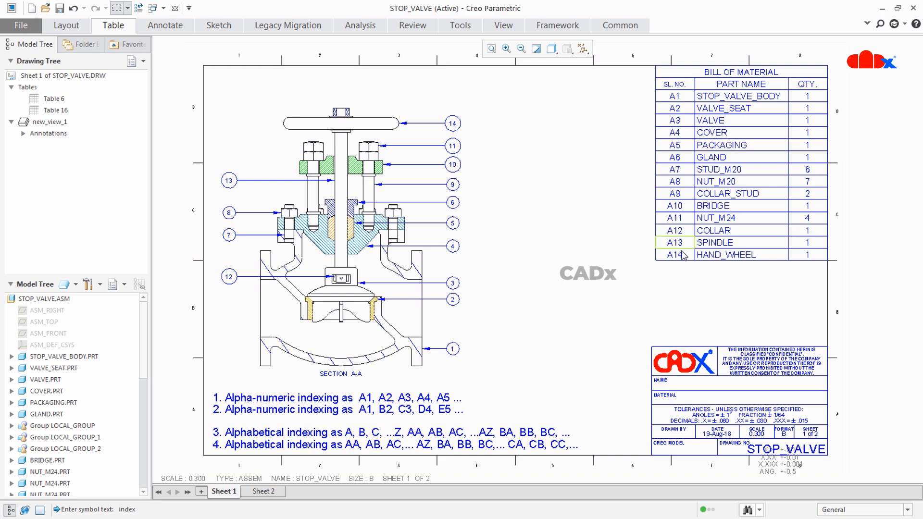
Move the whole bill of material table with Move Special so its upper-right corner lies at X 12.
left_click_drag(640, 38, 844, 285)
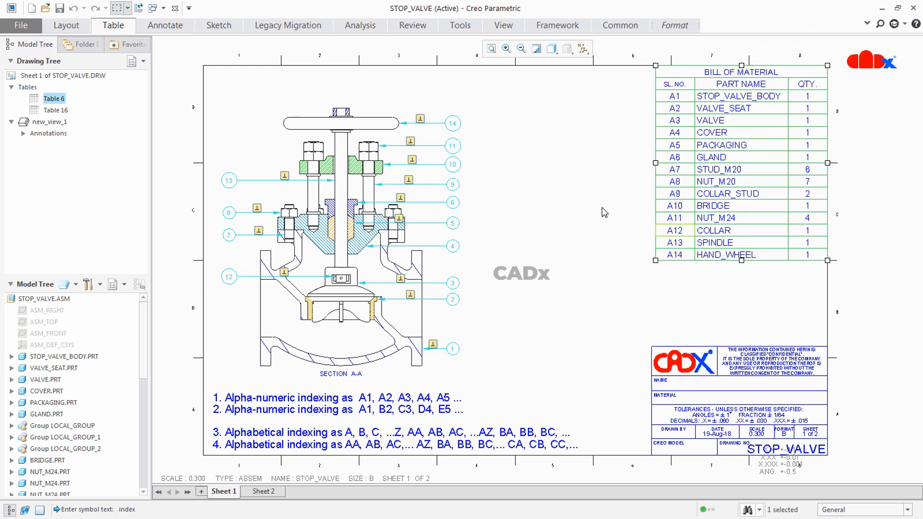
left_click(113, 25)
left_click(77, 88)
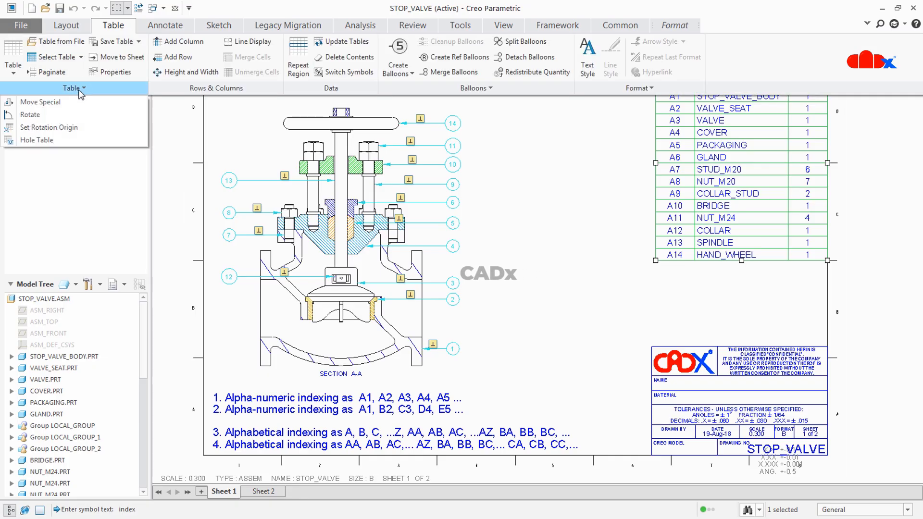
left_click(72, 105)
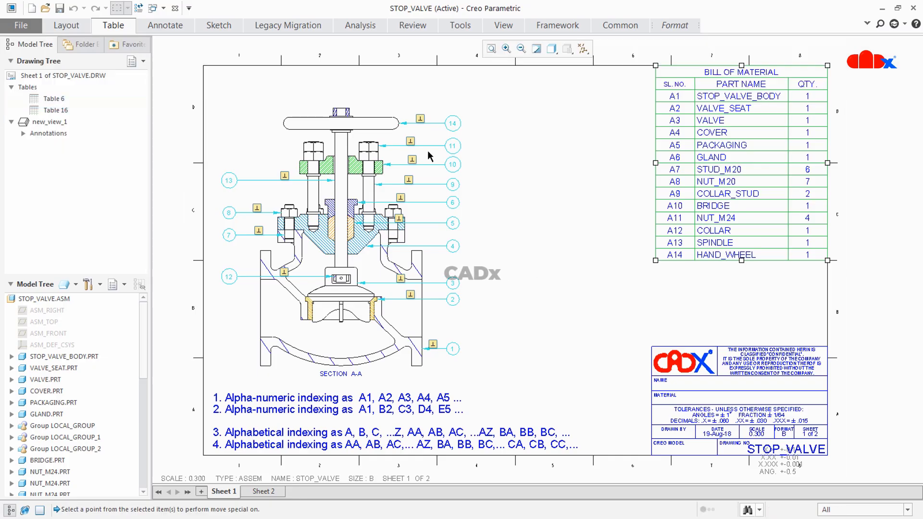
left_click(826, 66)
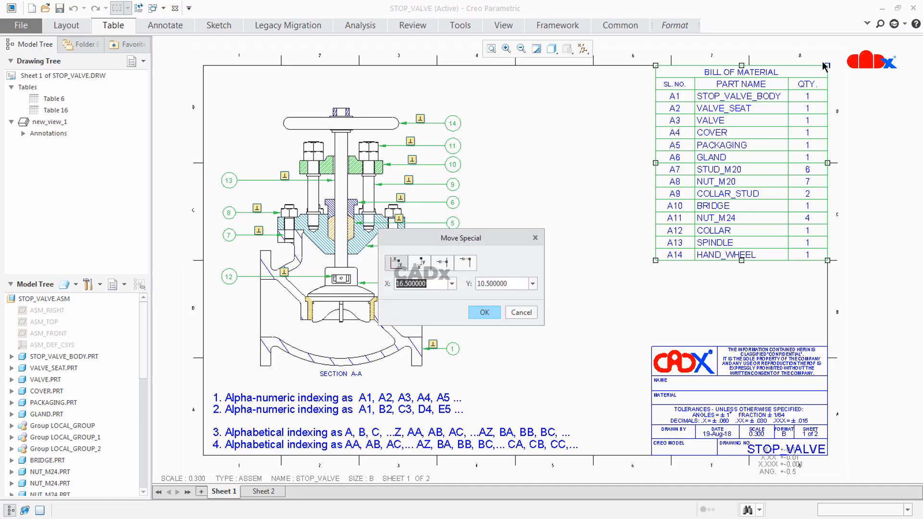
type("12")
key("Tab")
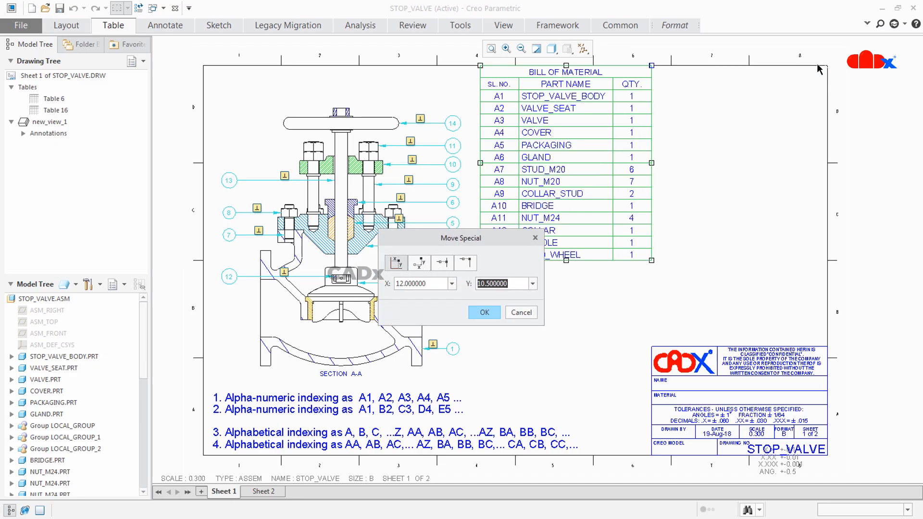
left_click(483, 312)
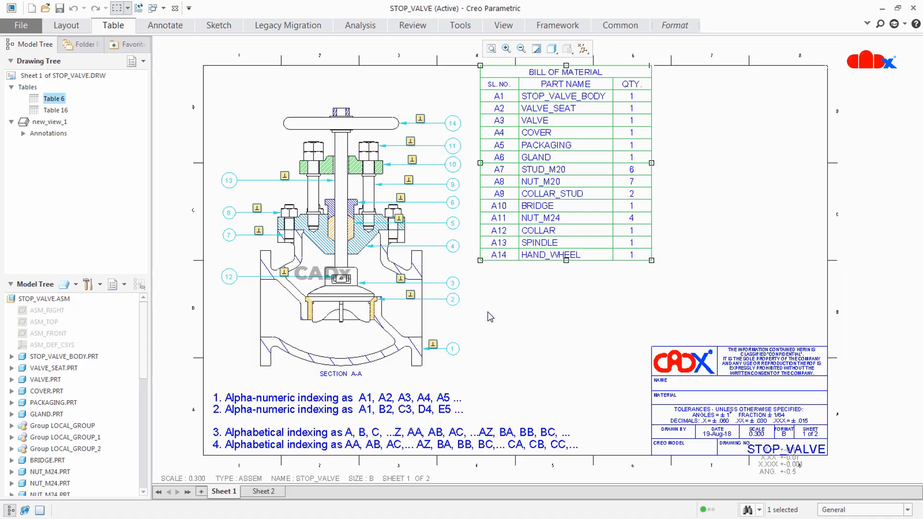
Set the bill of material's repeat region attribute to Duplicates.
left_click(113, 27)
left_click(298, 55)
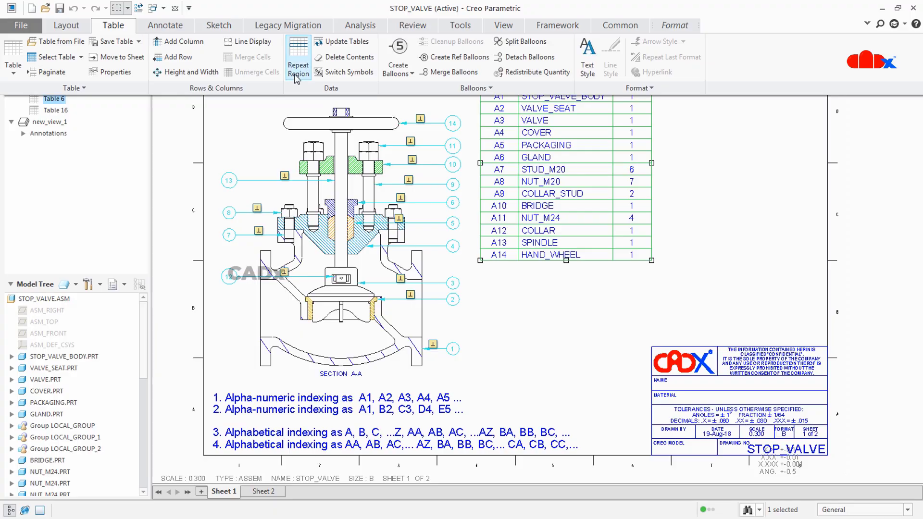
left_click(864, 122)
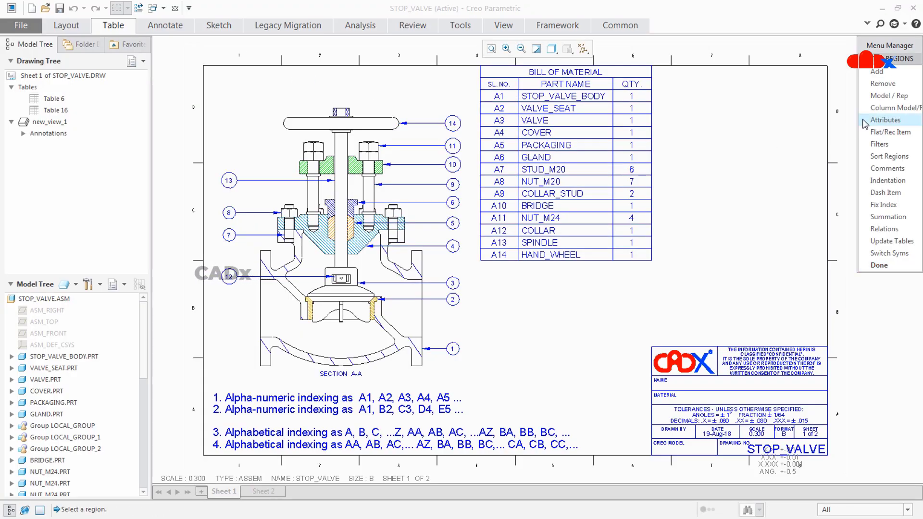
left_click(618, 170)
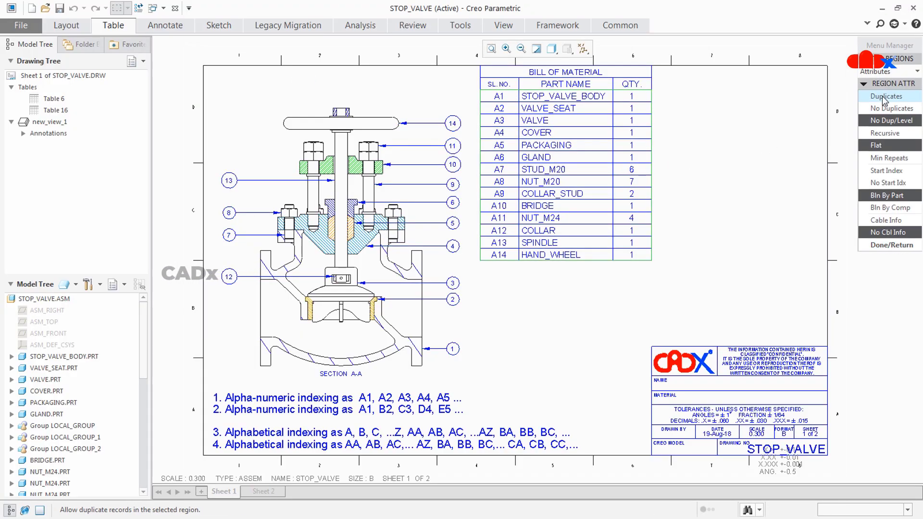
left_click(884, 98)
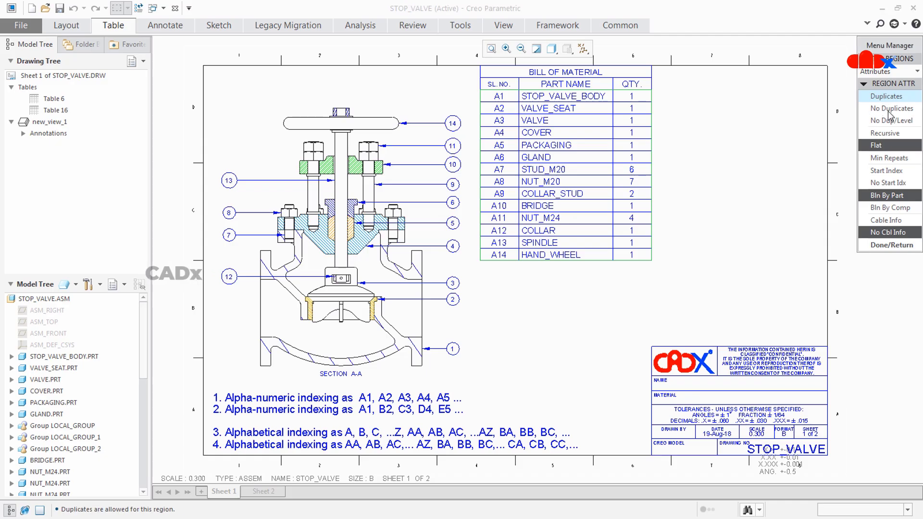
left_click(884, 248)
left_click(883, 263)
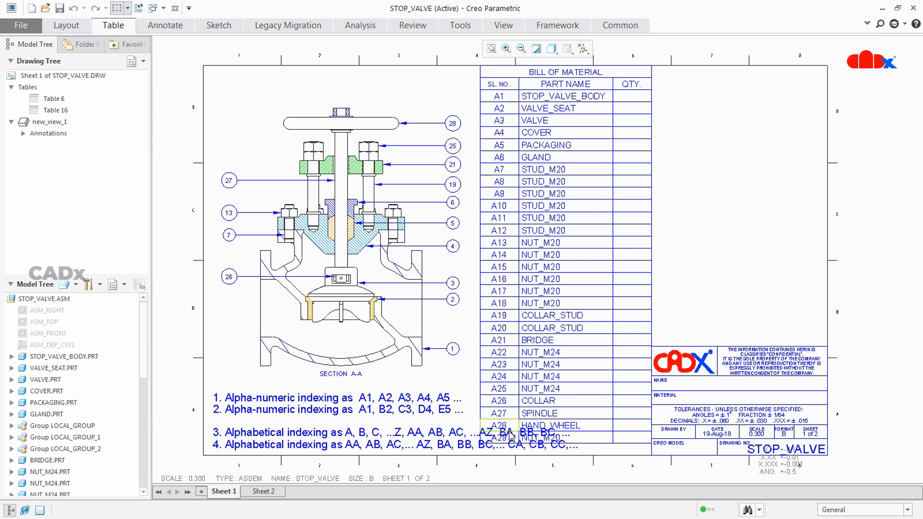
Set the bill of material's repeat region attribute to No Duplicates.
right_click(718, 176)
left_click(746, 177)
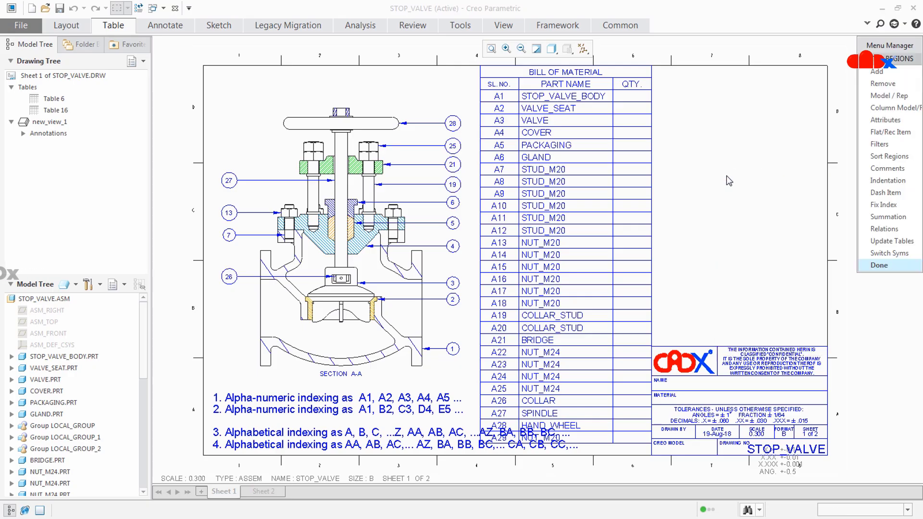
left_click(886, 120)
left_click(592, 209)
left_click(892, 108)
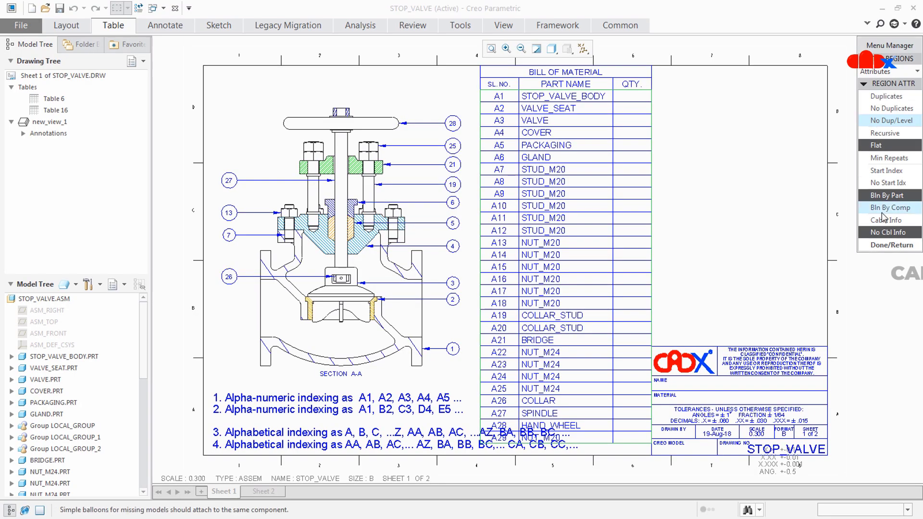
left_click(885, 245)
left_click(879, 265)
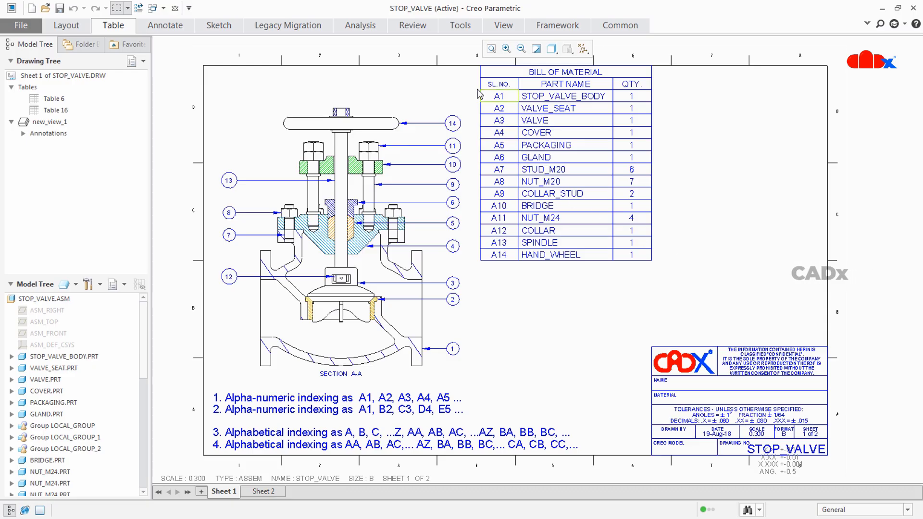
Change the BOM balloon parameter in the bill of material's table properties to the symbol used in its SL. NO. column.
left_click_drag(460, 52, 673, 284)
left_click(113, 25)
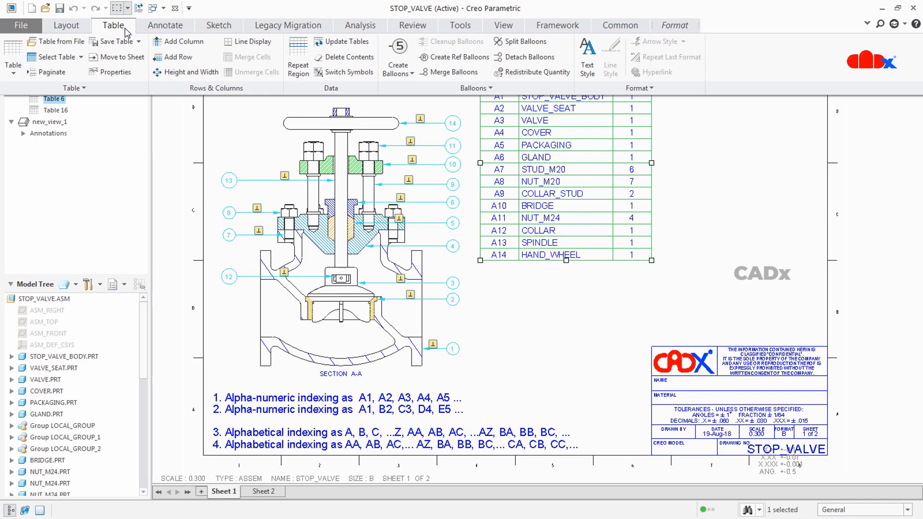
left_click(115, 75)
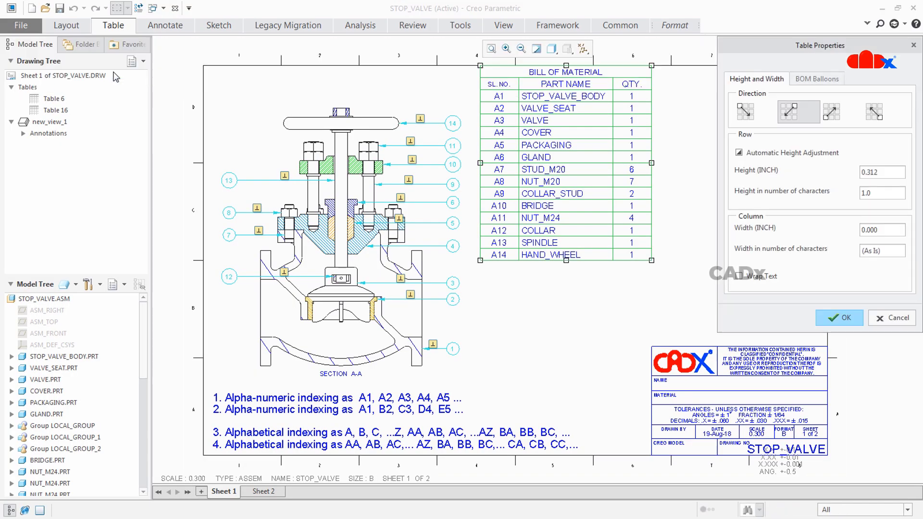
left_click(812, 80)
left_click(866, 193)
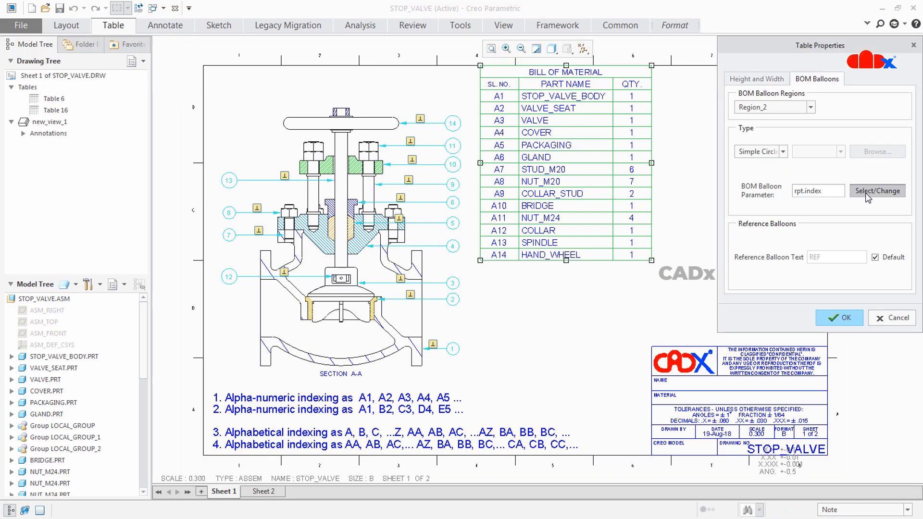
left_click(499, 108)
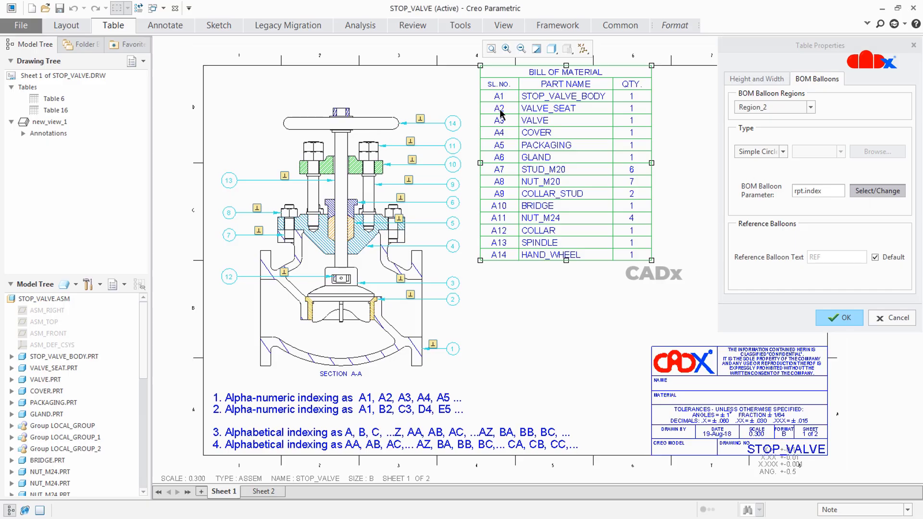
left_click(837, 318)
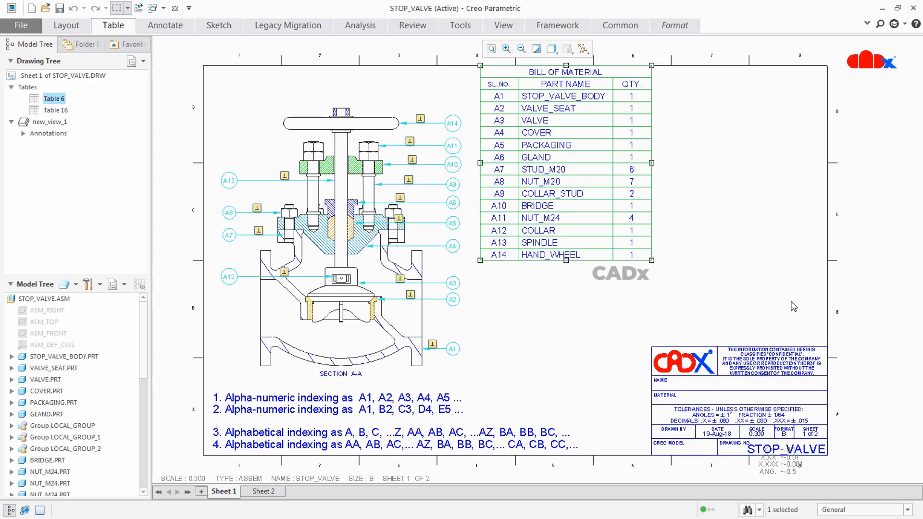
left_click(710, 294)
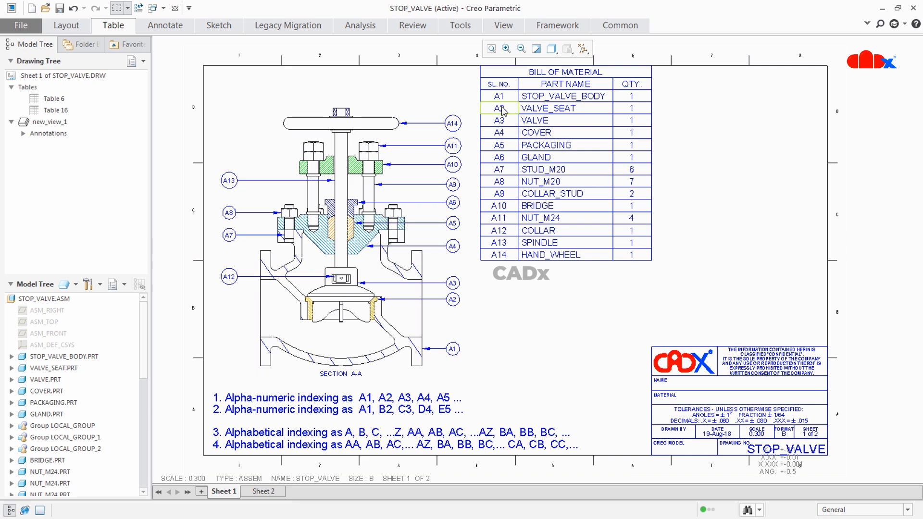
Edit the bill of material's repeat region relations so that letters = "B", and verify them.
right_click(686, 120)
left_click(703, 128)
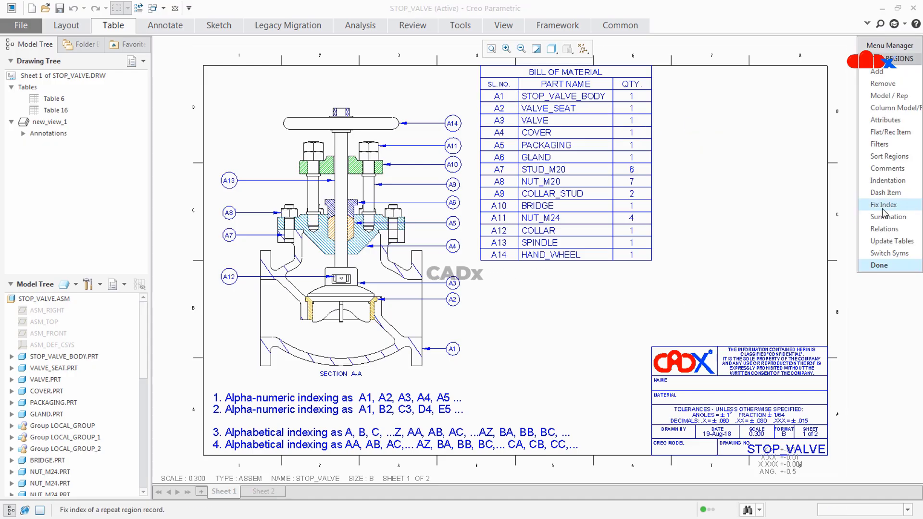
left_click(885, 229)
left_click(599, 194)
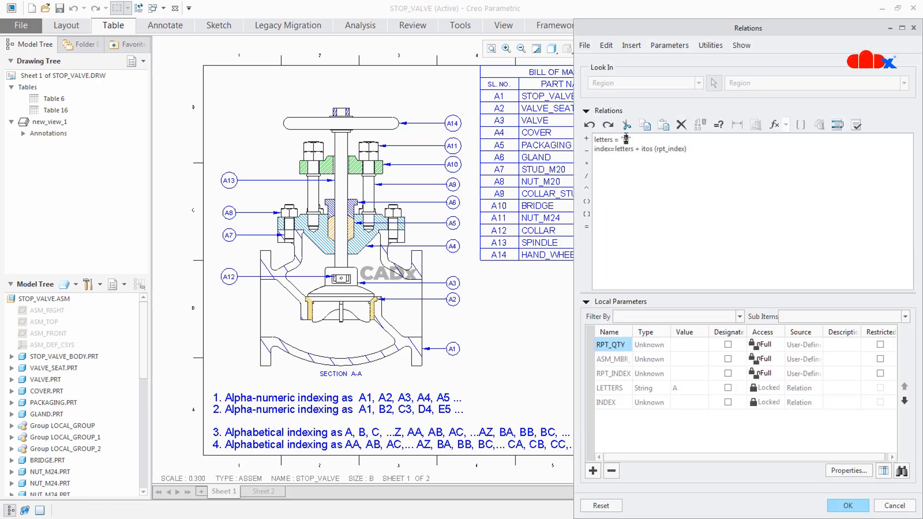
left_click(857, 126)
left_click(521, 287)
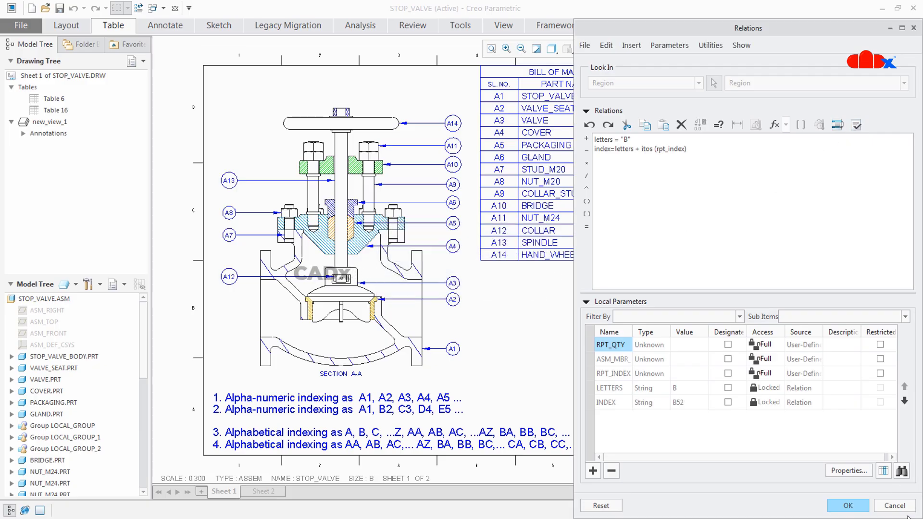
left_click(859, 506)
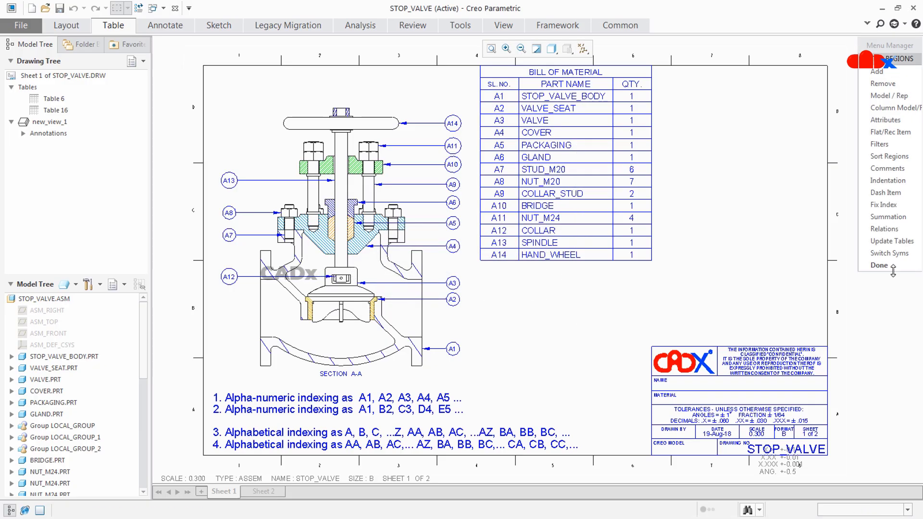
Switch the bill of material to report symbols and back to refresh its indexing.
left_click(890, 253)
left_click(893, 255)
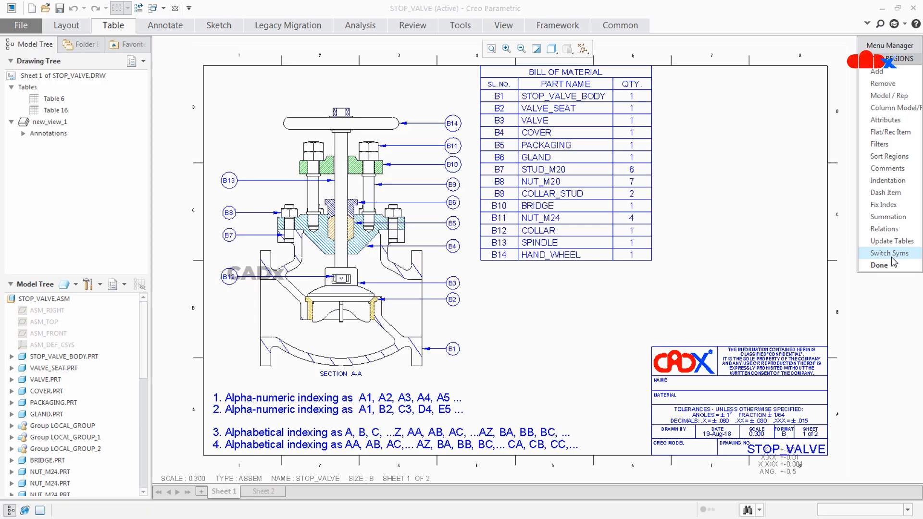
left_click(889, 265)
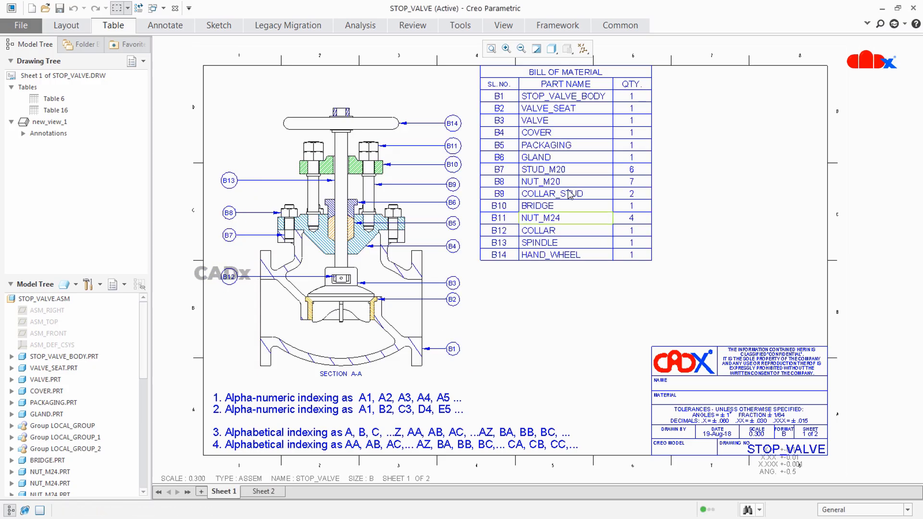
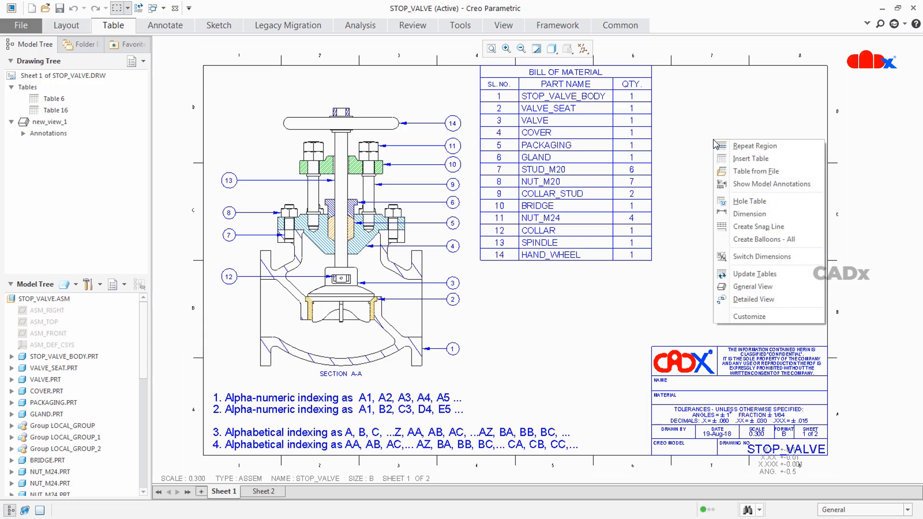
Add repeat region relations: letters = "ABCDEFGHIJKLMNOPQRSTUVWXYZ", index1 = extract (letters,rpt_index,1), index=index1+ itos (rpt_index).
left_click(735, 147)
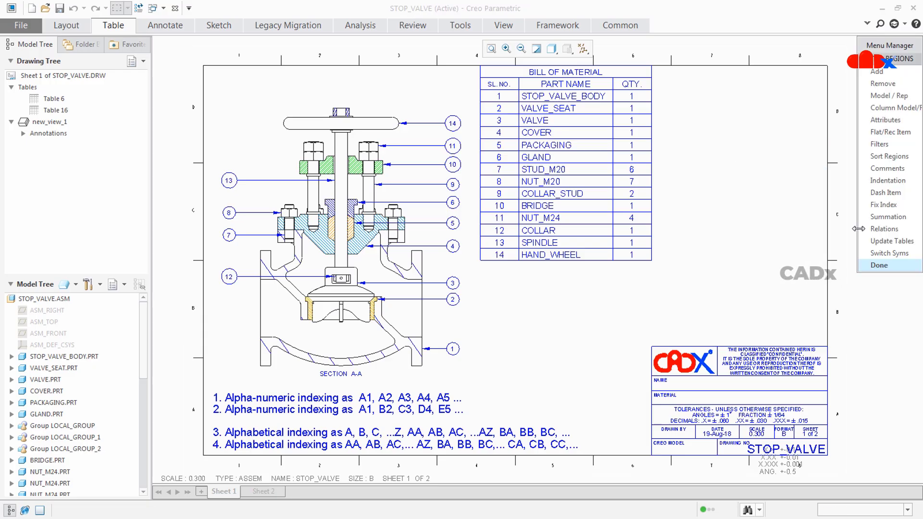
left_click(885, 229)
left_click(619, 217)
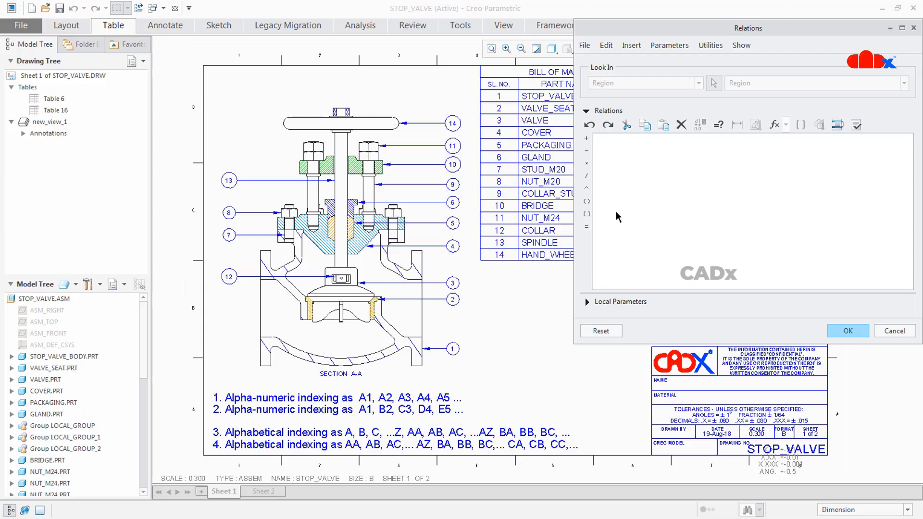
type("letters = \"ABCDEFGHIJKLMNOPQRSTUVWXYZ\" index1 = extract (letters,rpt_index,1) index=index1+ itos (rpt_index)")
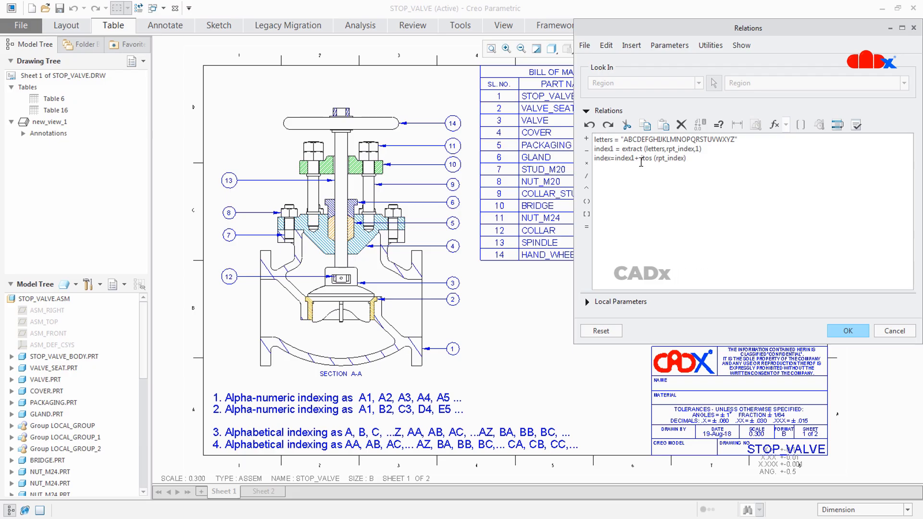
left_click(619, 148)
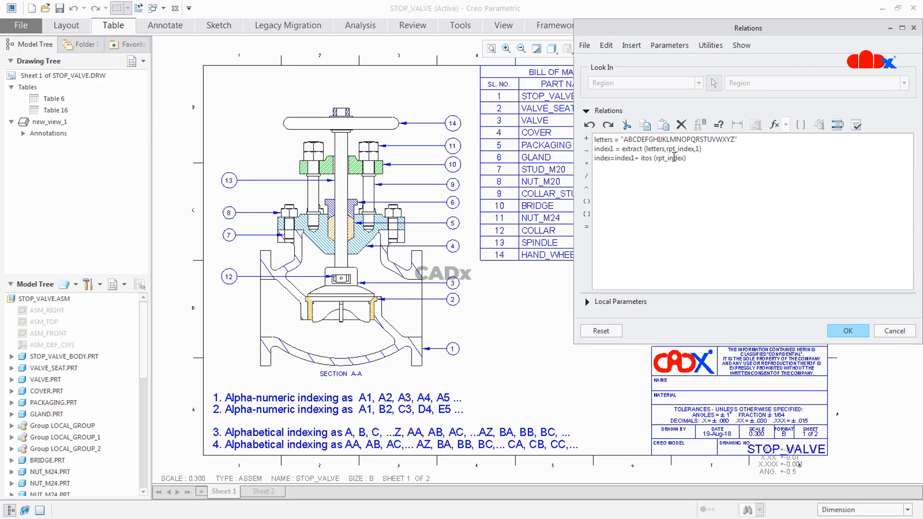
Show the local parameters, verify the repeat region relations and accept them.
left_click(587, 302)
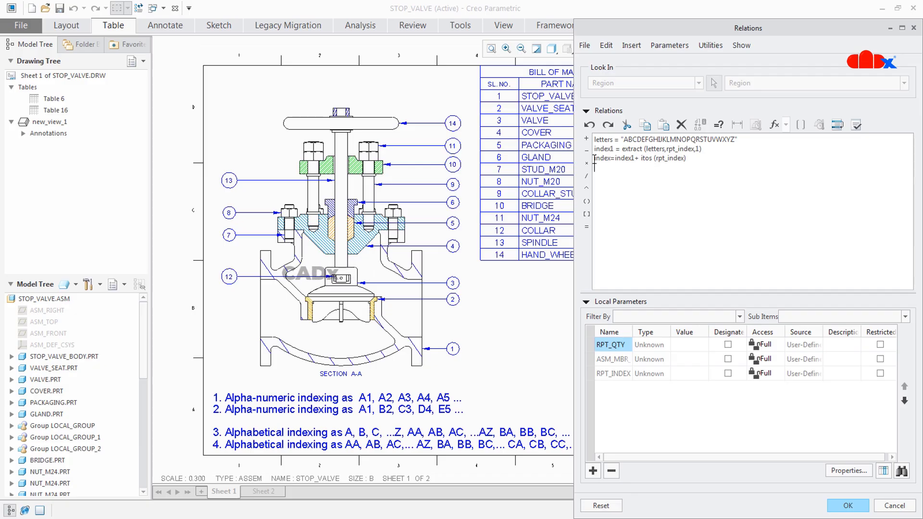
left_click_drag(594, 158, 609, 160)
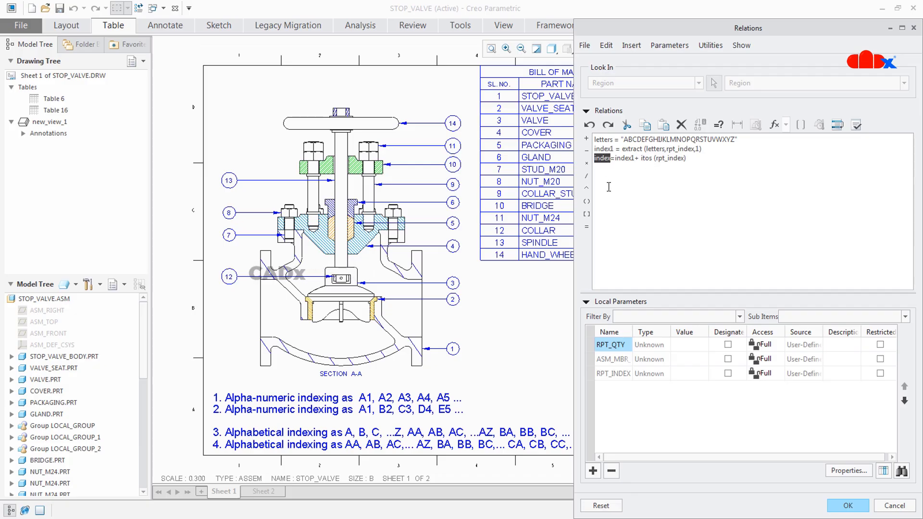
left_click(856, 126)
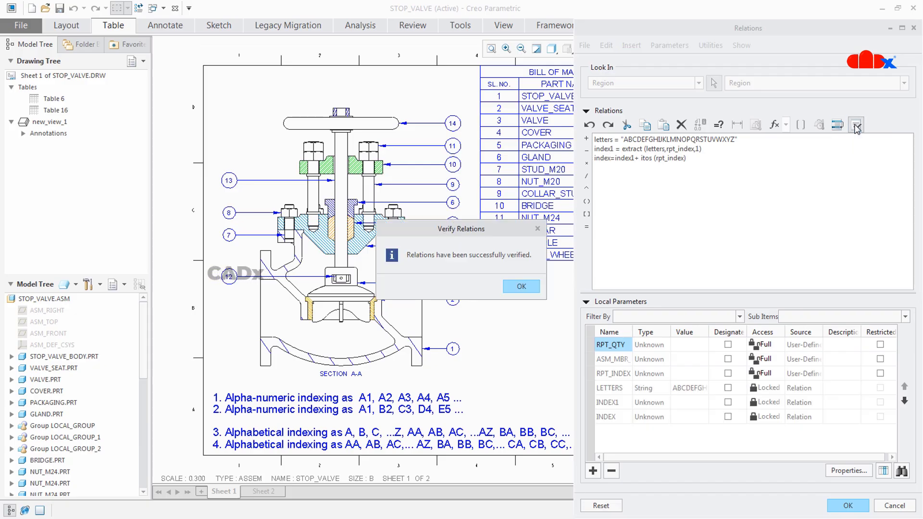
left_click(538, 287)
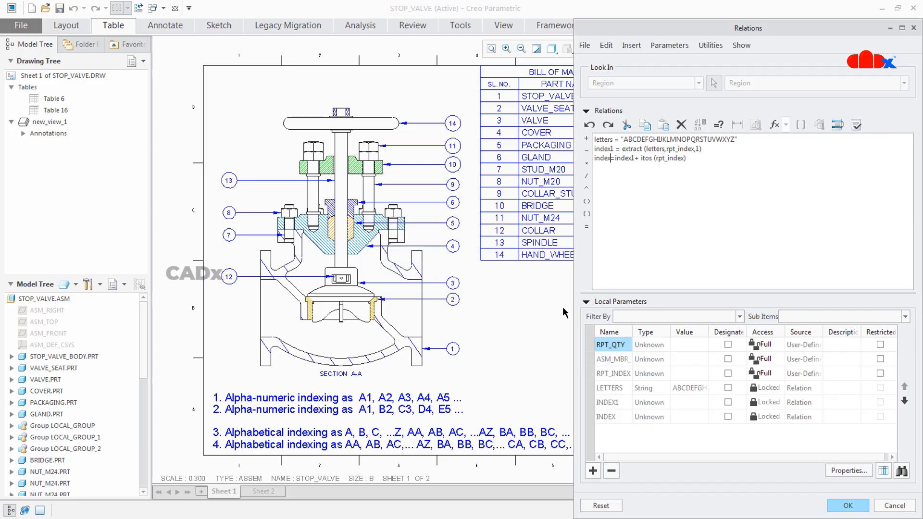
left_click(846, 507)
Replace the SL. NO. cell's report symbol with the user-defined rpt.rel.INDEX and return the bill of material to its actual values.
left_click(887, 253)
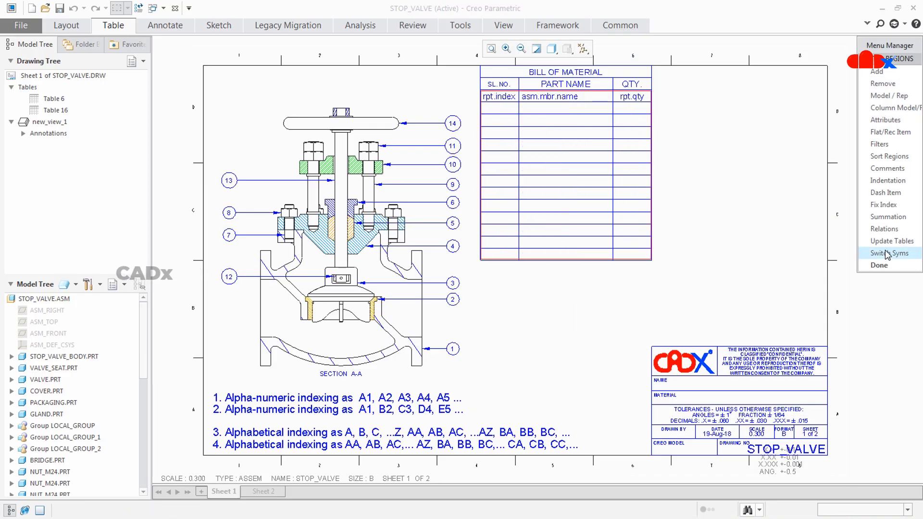
left_click(881, 265)
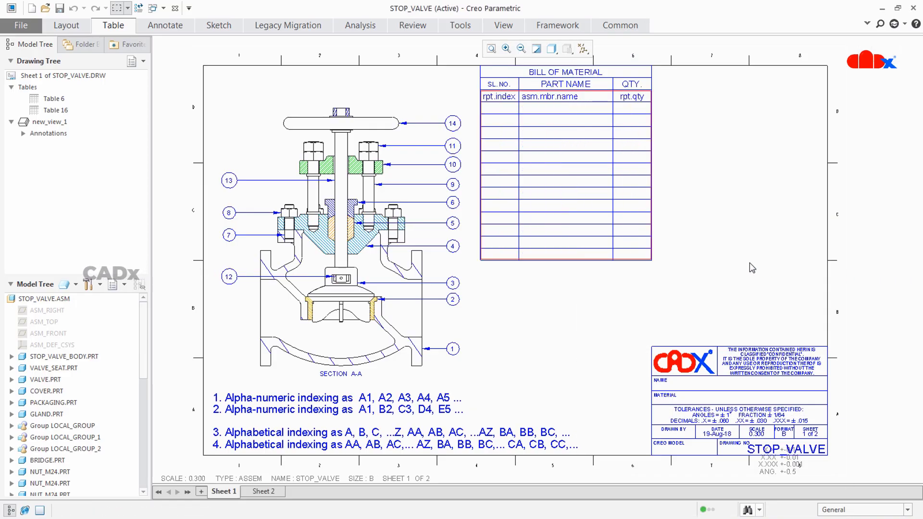
left_click(504, 99)
double_click(505, 100)
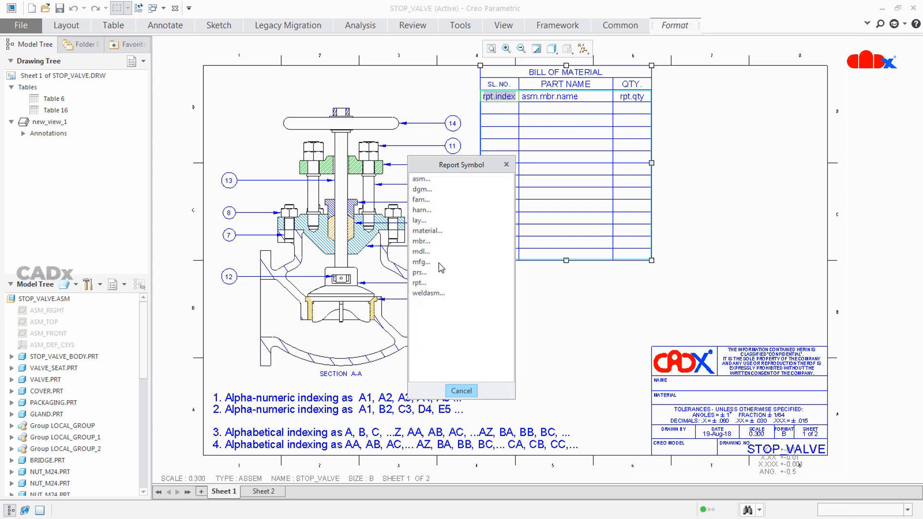
left_click(419, 283)
left_click(423, 222)
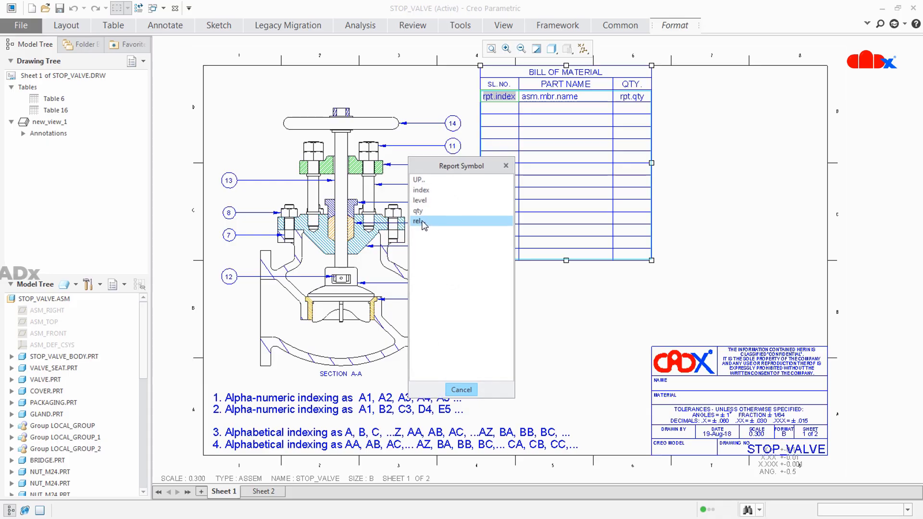
left_click(435, 190)
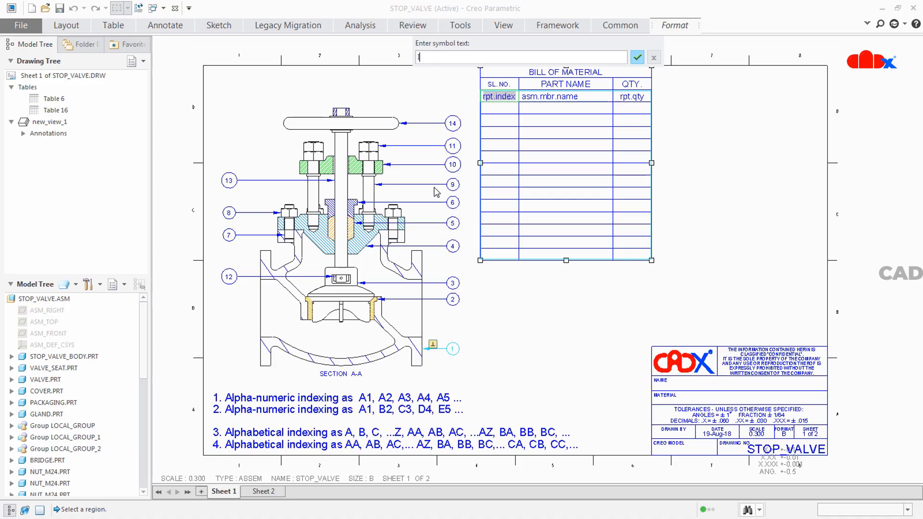
key("Return")
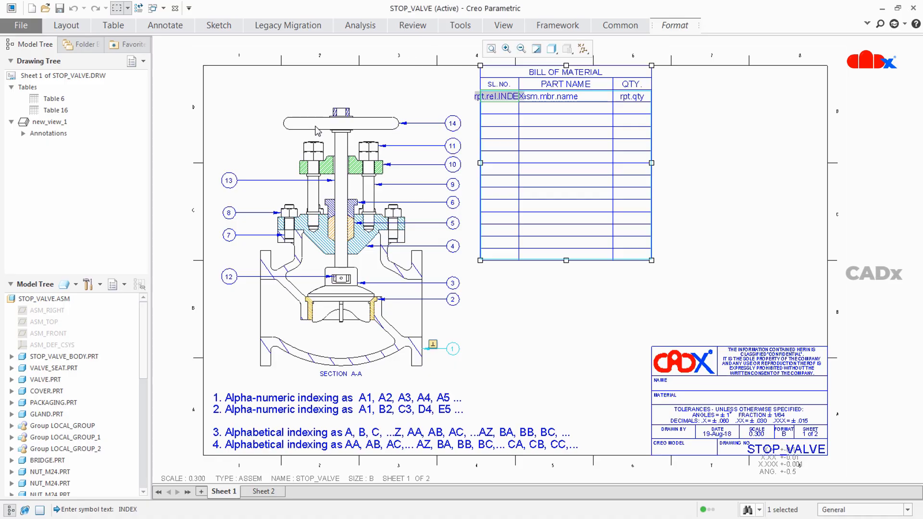
left_click(119, 29)
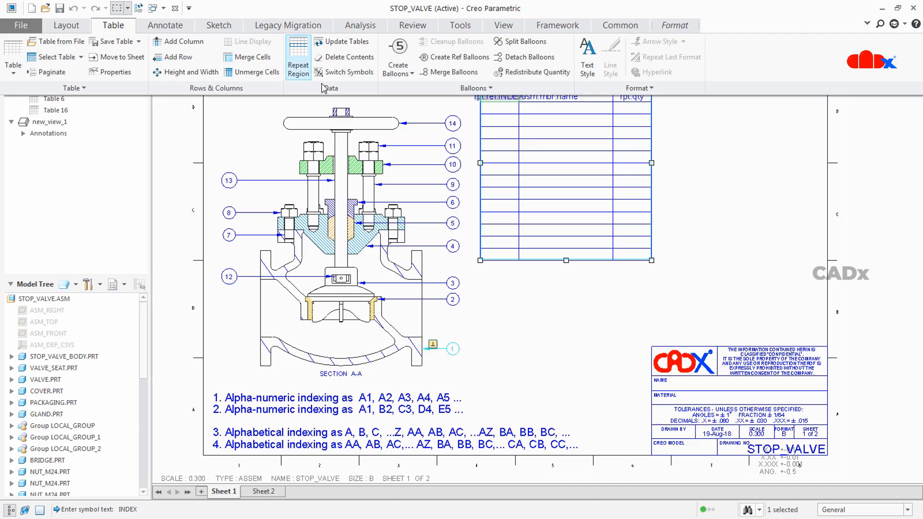
left_click(340, 73)
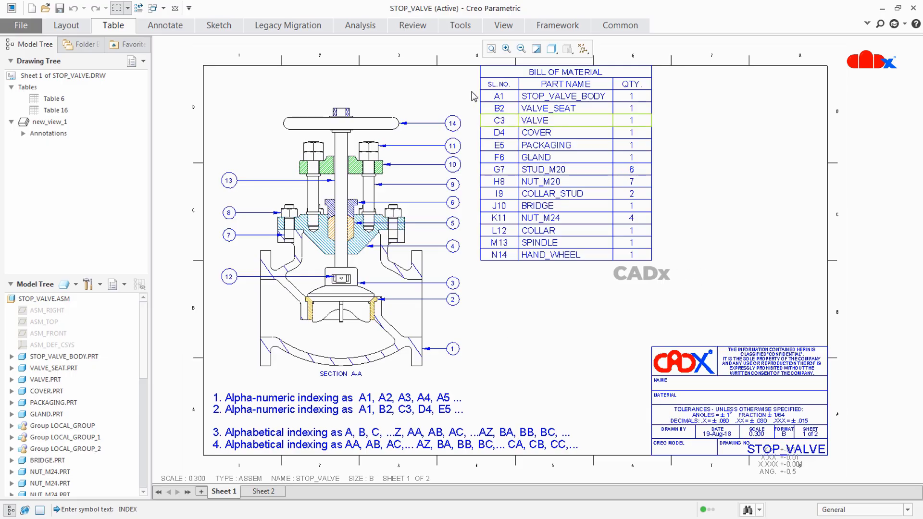
Change the BOM balloon parameter of the bill of material's Region_2 to rpt.rel.index in the table properties.
left_click(669, 262)
left_click(120, 31)
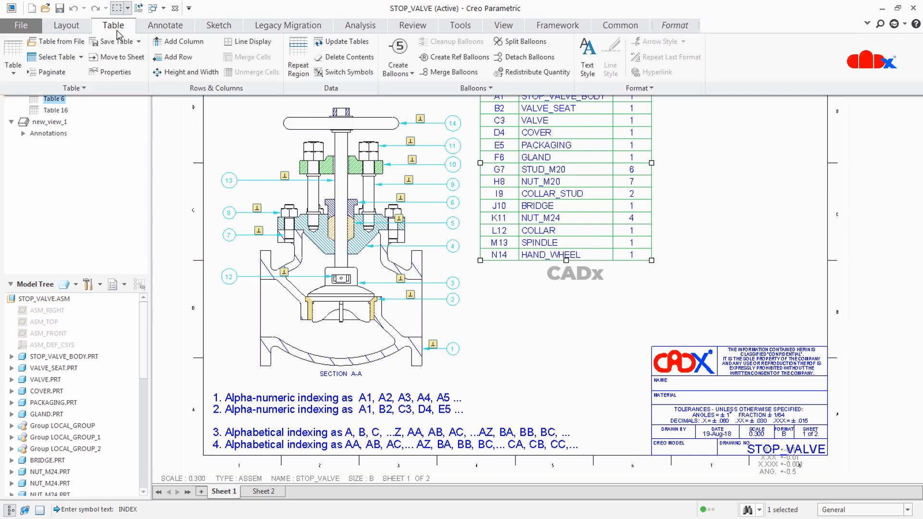
left_click(116, 71)
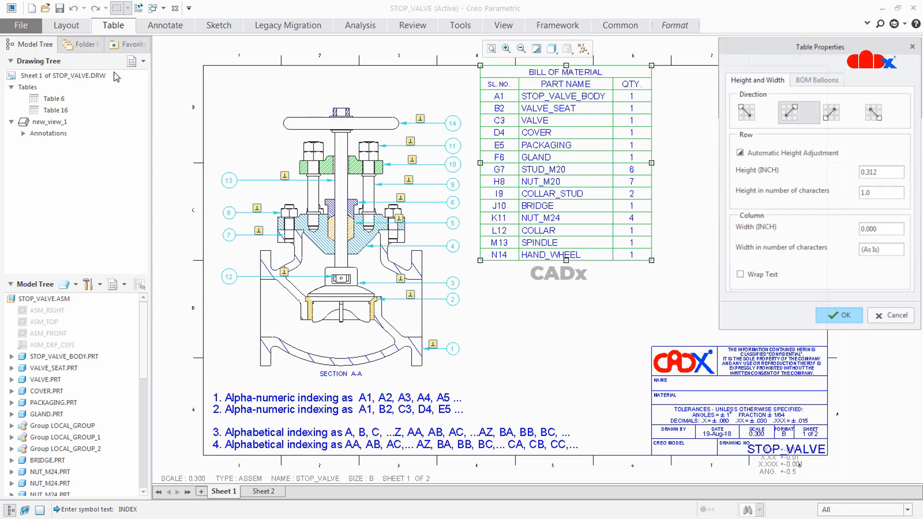
left_click(817, 80)
left_click(867, 194)
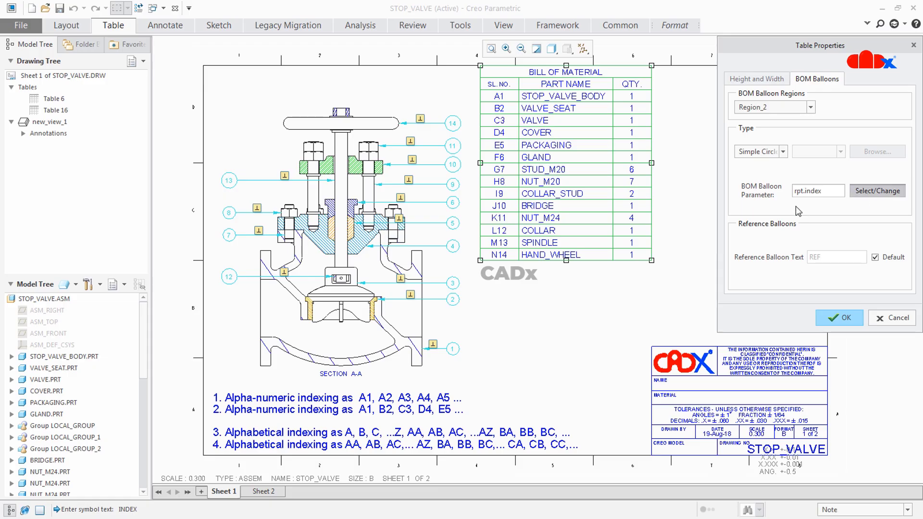
left_click(498, 255)
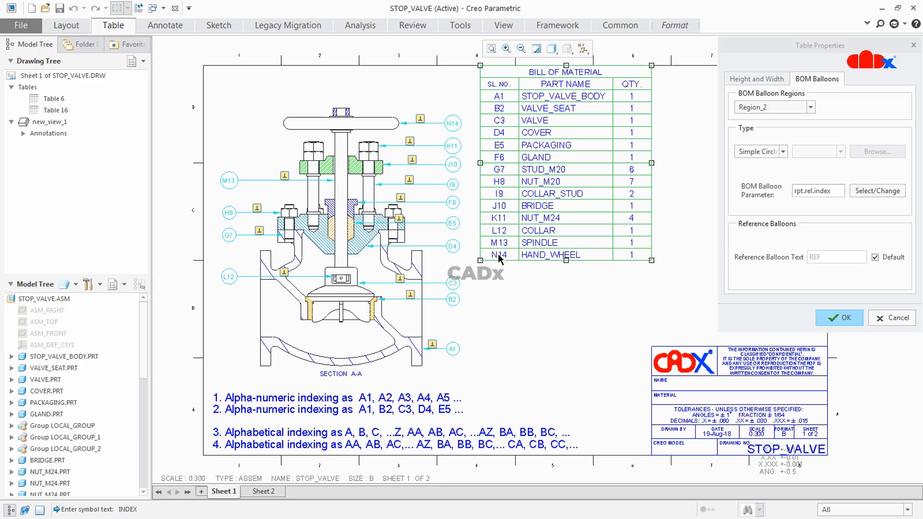
left_click(853, 323)
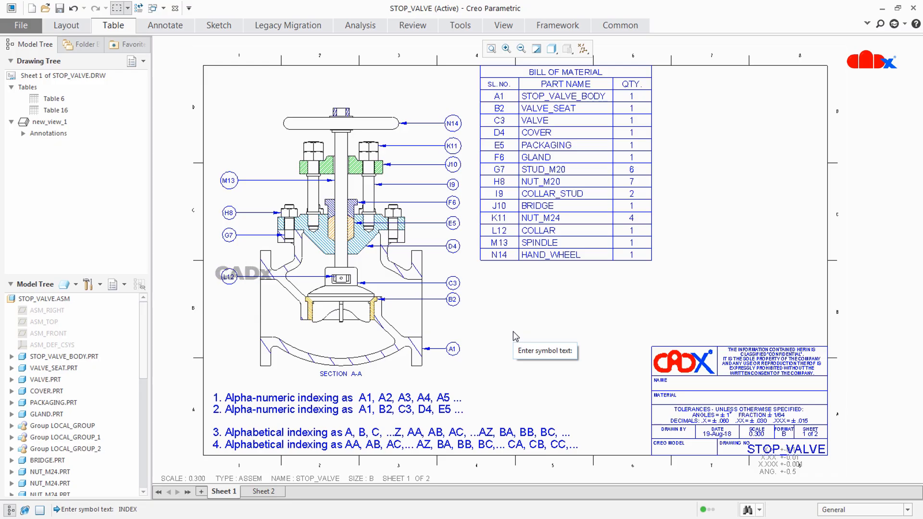
key("Return")
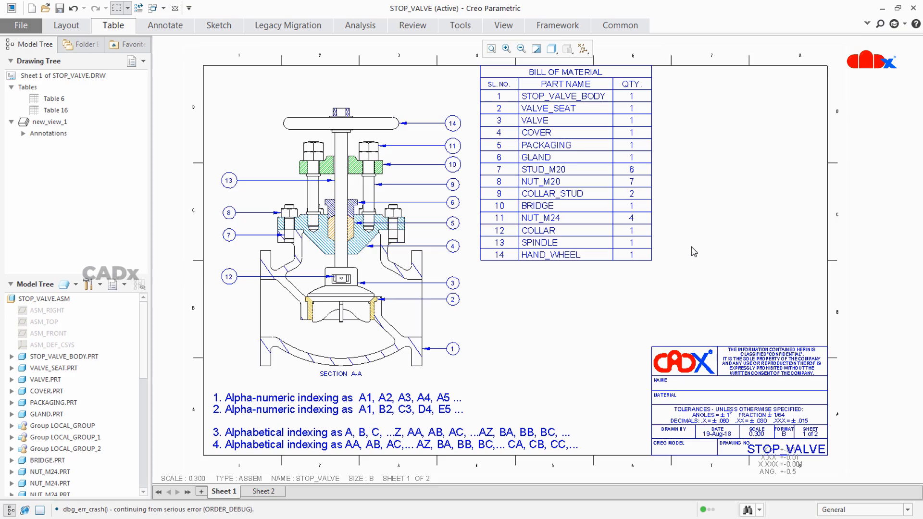
Add repeat region relations: index = extract (letters,rpt_index,1) up to 26, otherwise two letters from index1 = floor ((rpt_index-1)/26) and index2 = rpt_index-index1*26.
right_click(720, 191)
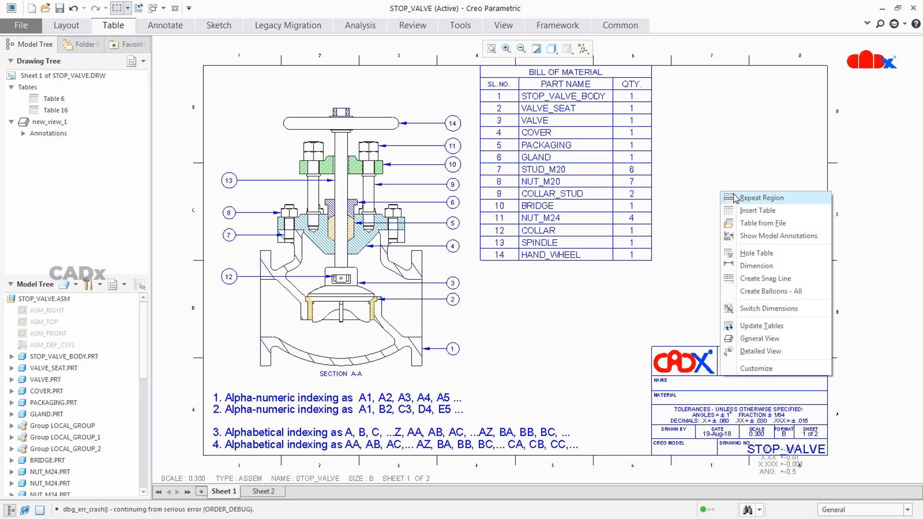
left_click(743, 198)
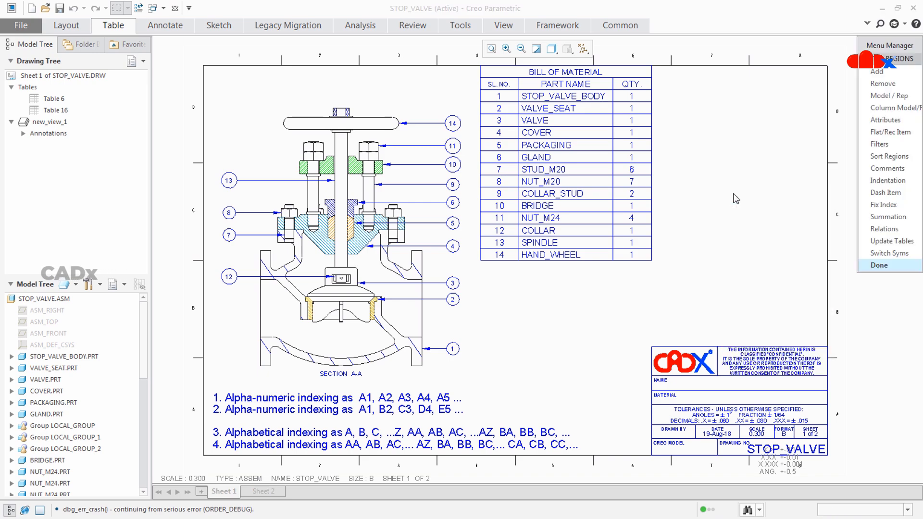
left_click(884, 229)
left_click(620, 207)
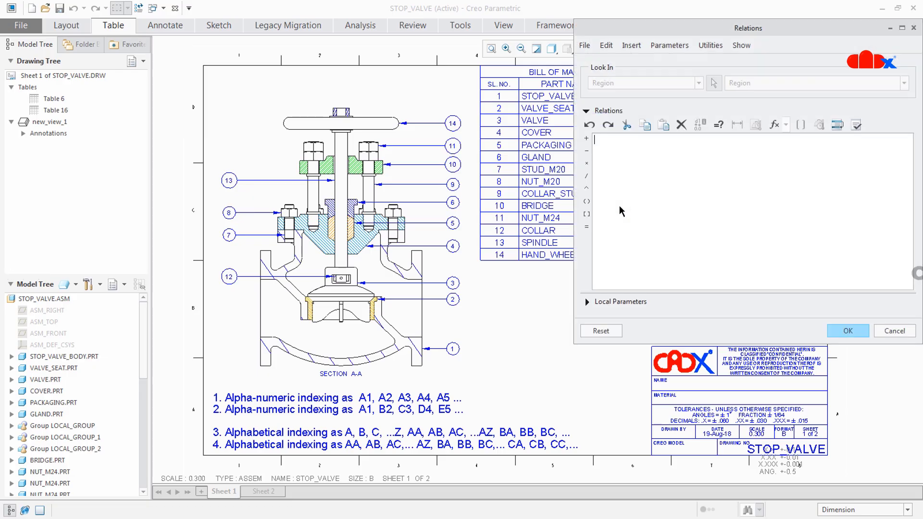
type("letters = \"ABCDEFGHIJKLMNOPQRSTUVWXYZ\" if (rpt_index > 26) letters = \"ABCDEFGHIJKLMNPQRSTUVWXYZ\" index1 = floor ((rpt_index-1)/26) index2 = rpt_index-index1*26 index3 = extract (letters,index1,1) index4 = extract (letters,index2,1) index = index3 + index4 else index = extract (letters,rpt_index,1) endif")
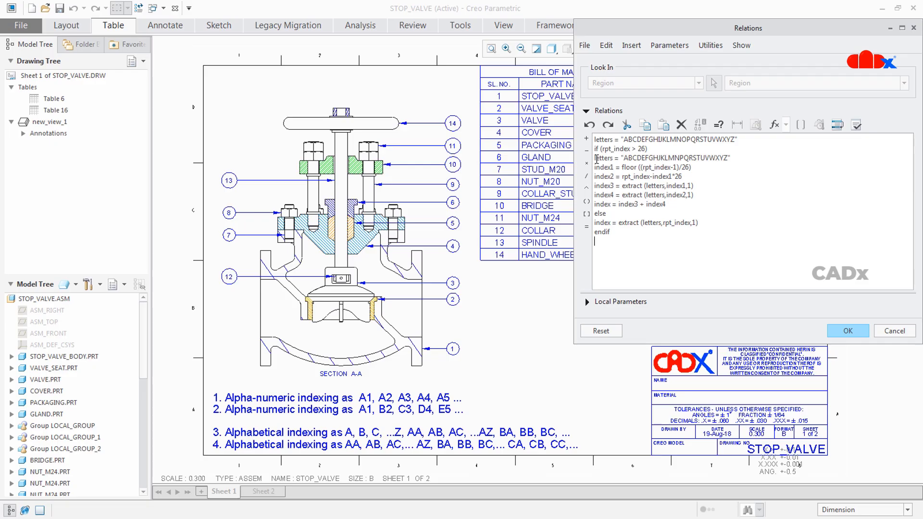
double_click(610, 159)
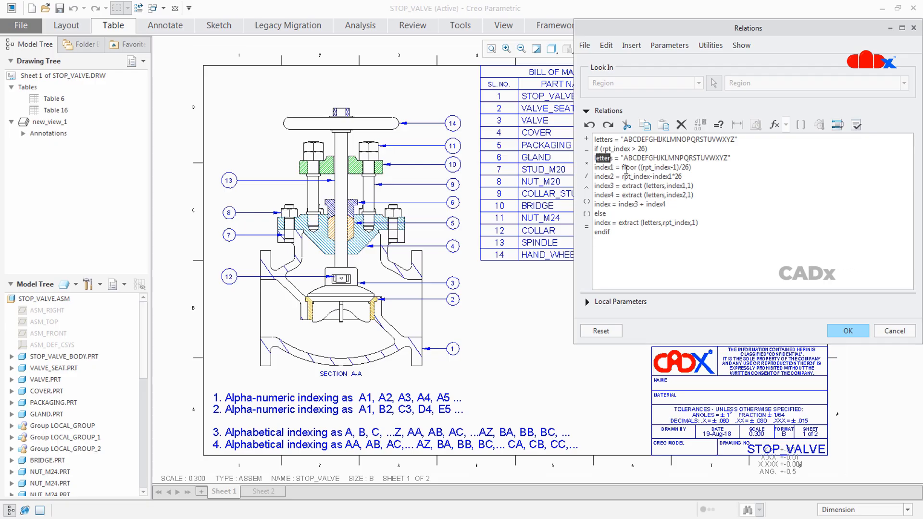
left_click_drag(623, 168, 636, 167)
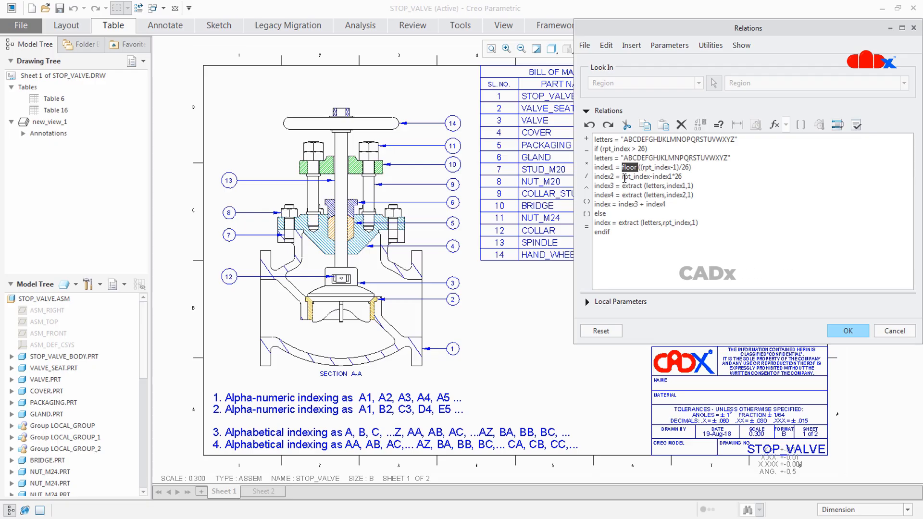
left_click_drag(622, 177, 645, 186)
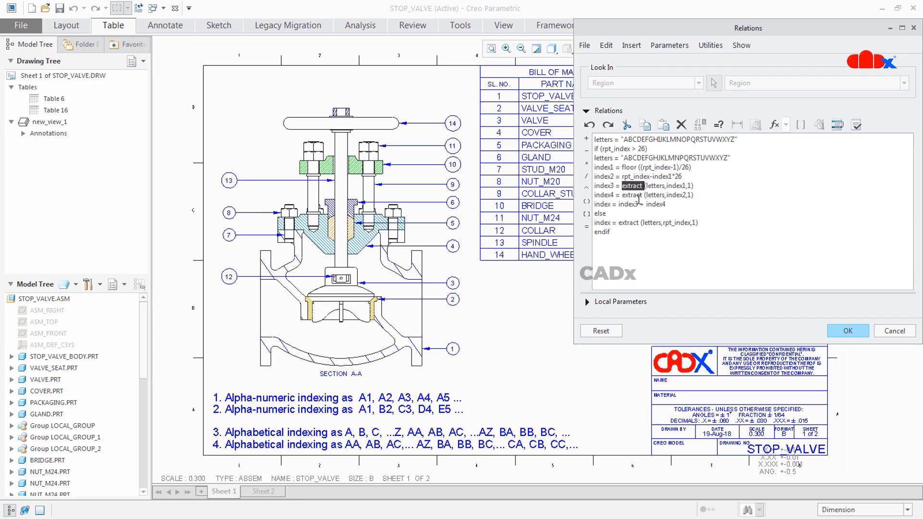
left_click(598, 222)
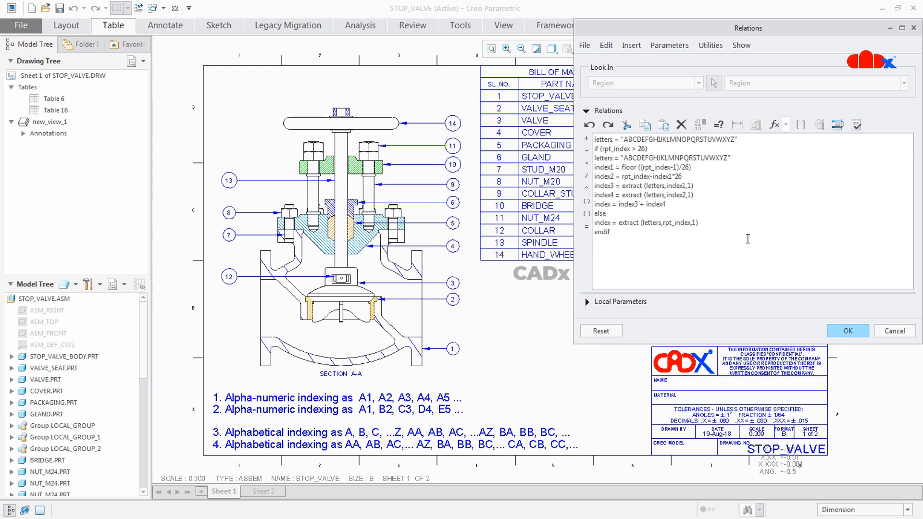
Show the local parameters, then verify and accept the alphabetical indexing relations.
left_click(587, 301)
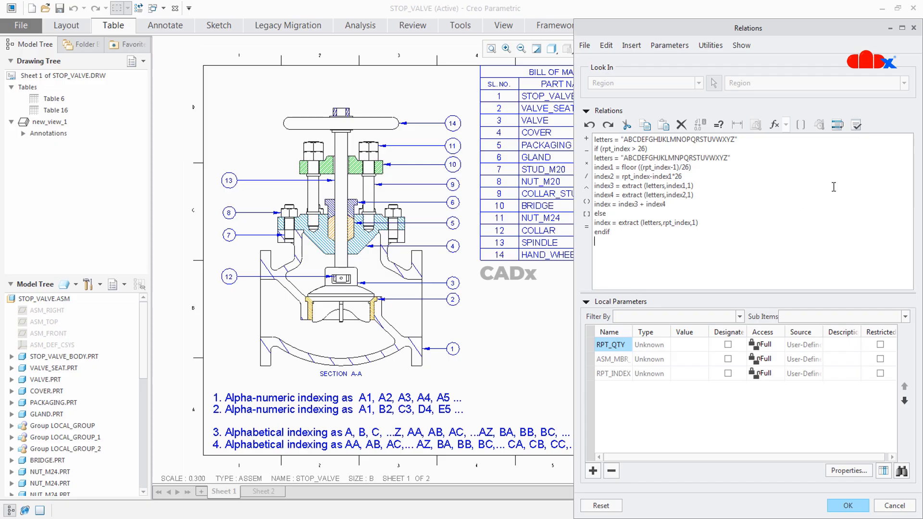
left_click(857, 126)
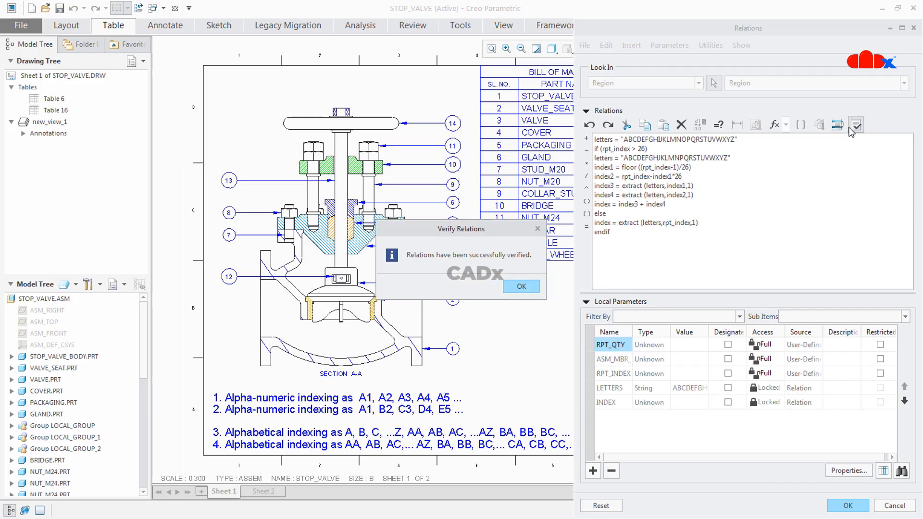
left_click(533, 287)
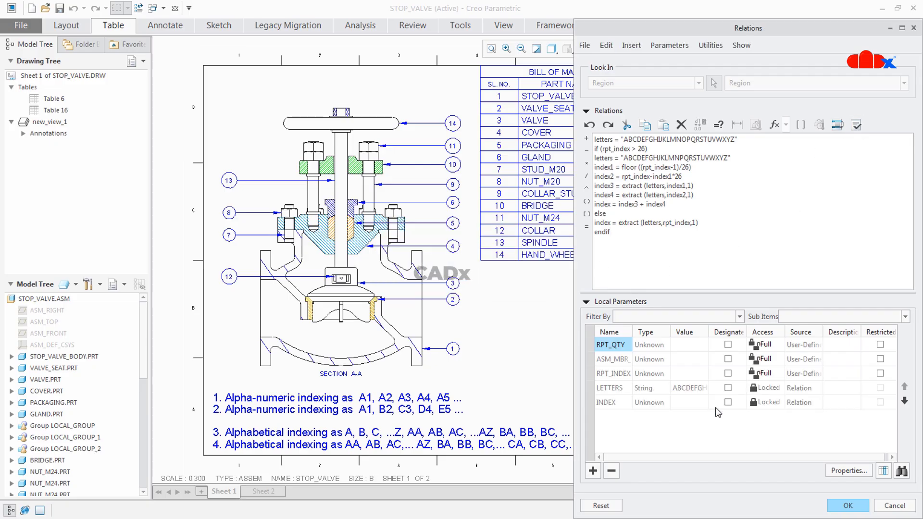
left_click(848, 506)
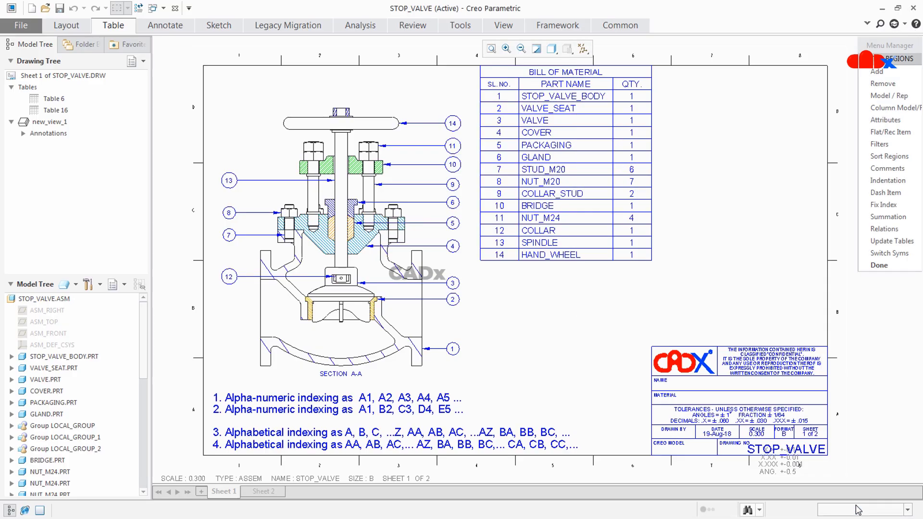
Switch the bill of material to report symbols and set the SL. NO. cell to the user-defined symbol rpt.rel.INDEX.
left_click(884, 265)
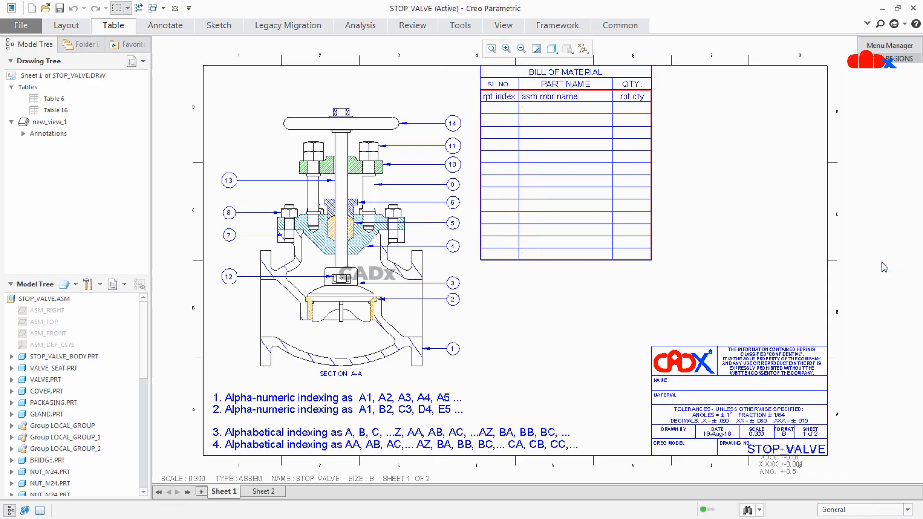
double_click(502, 99)
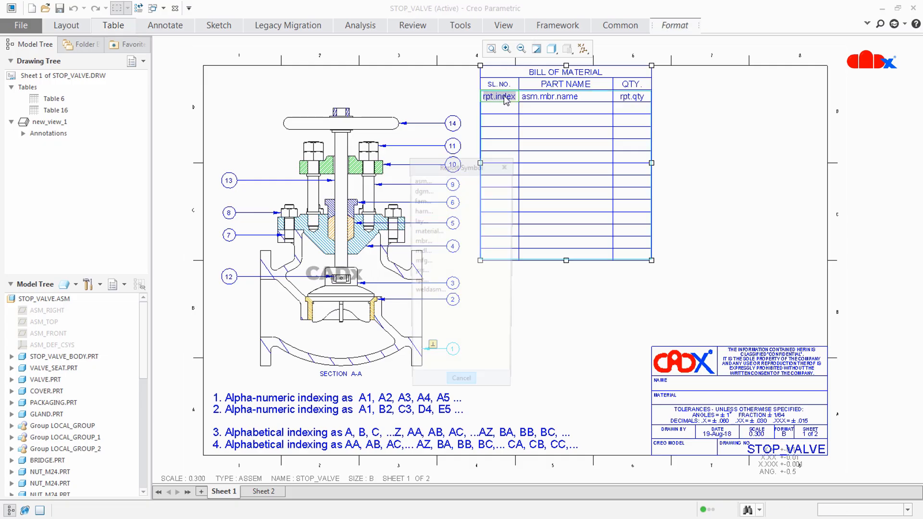
left_click(419, 283)
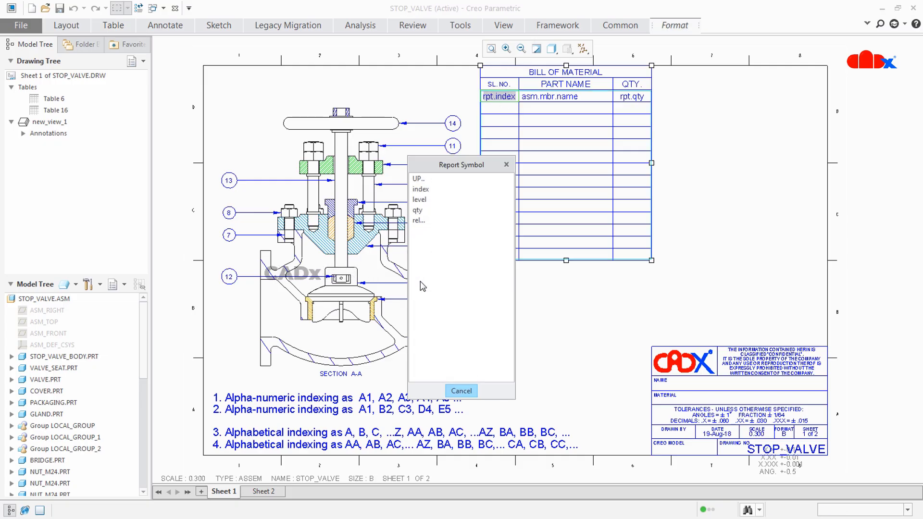
left_click(425, 219)
left_click(443, 190)
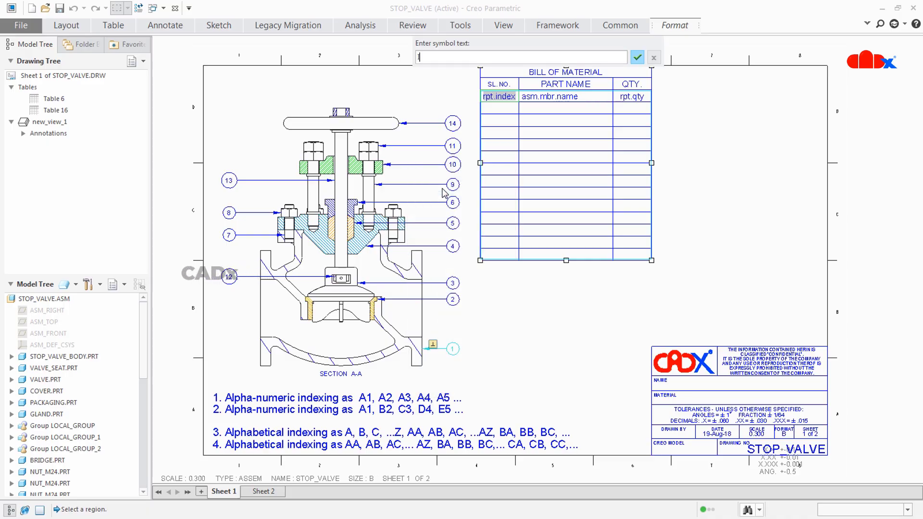
type("INDEX")
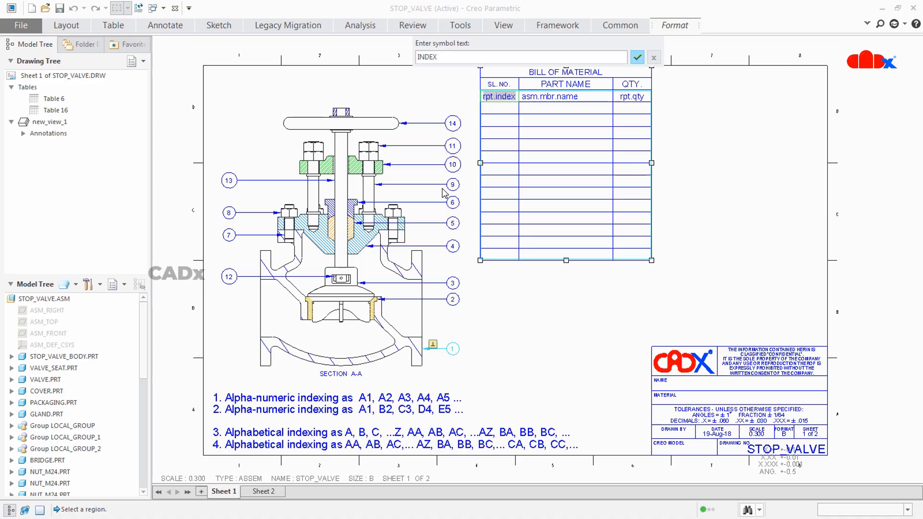
key("Return")
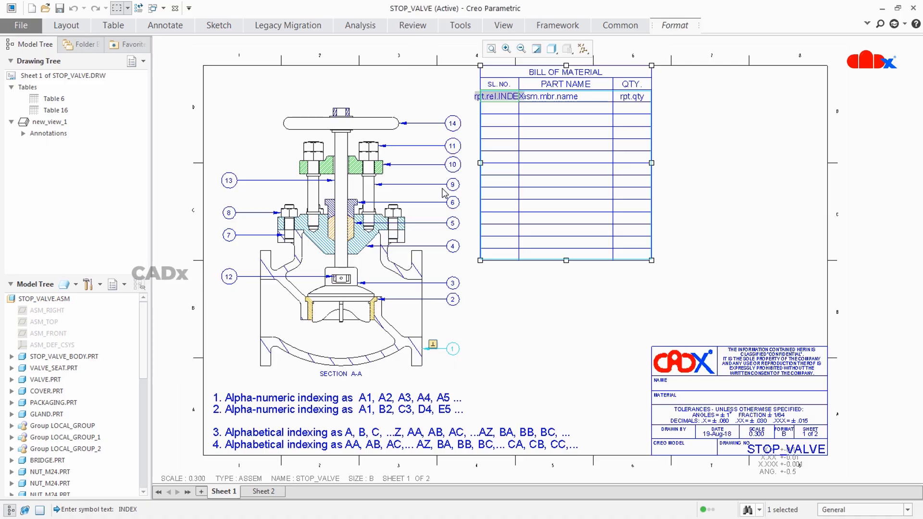
Switch the bill of material from report symbols back to its actual values and deselect the table.
left_click(118, 27)
left_click(343, 72)
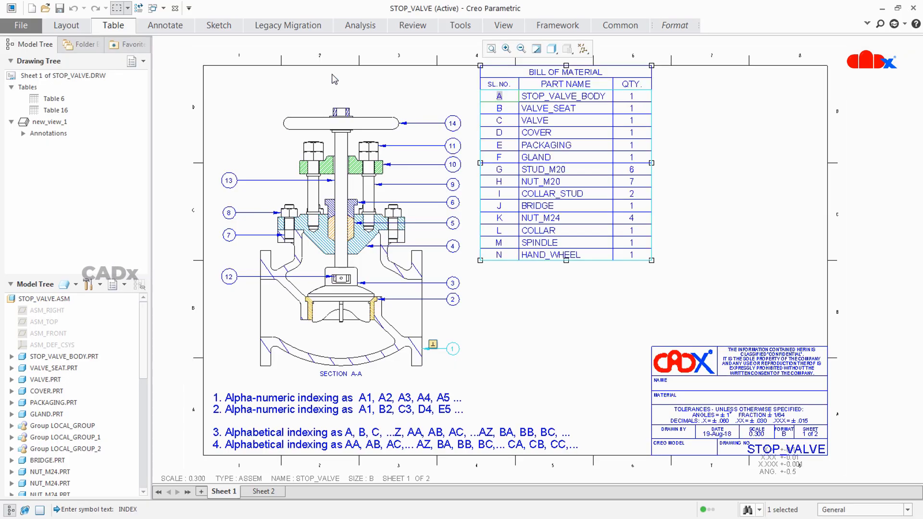
left_click(506, 298)
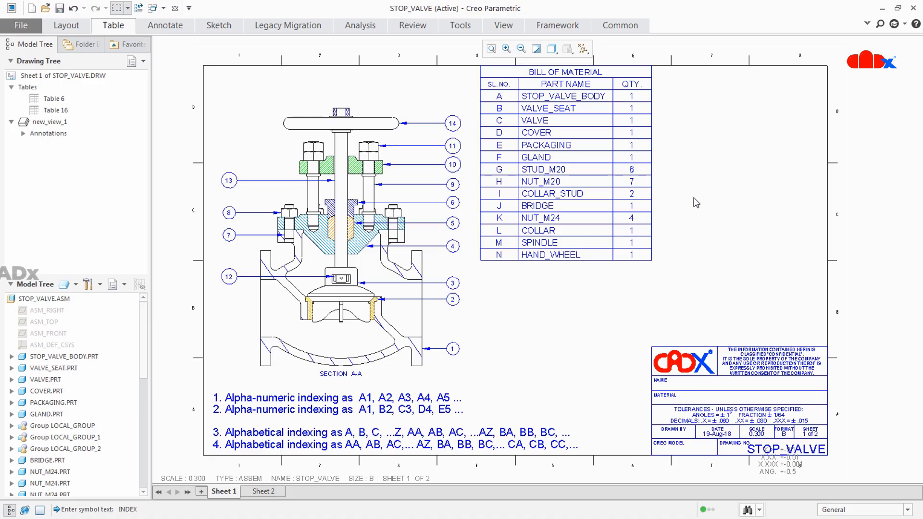
Set the bill of material repeat region's attribute to Duplicates so every component instance gets its own row.
right_click(708, 111)
left_click(723, 115)
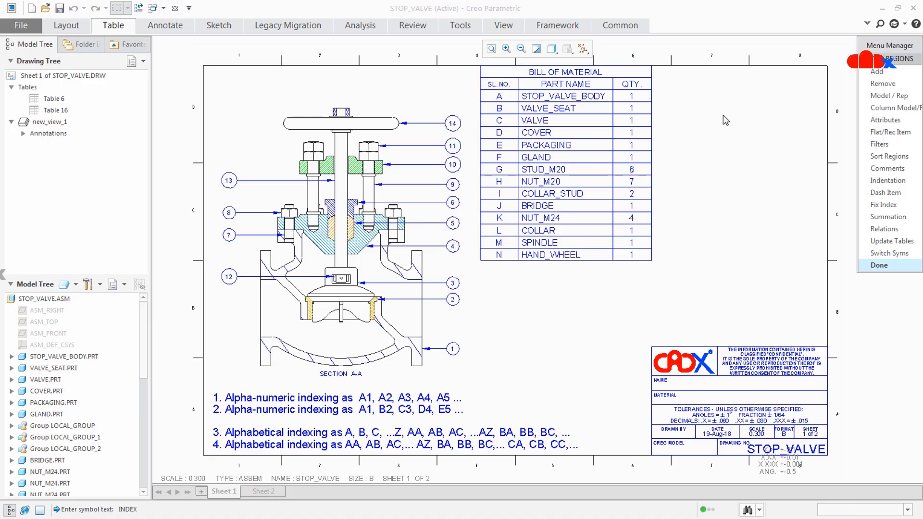
left_click(896, 120)
left_click(601, 166)
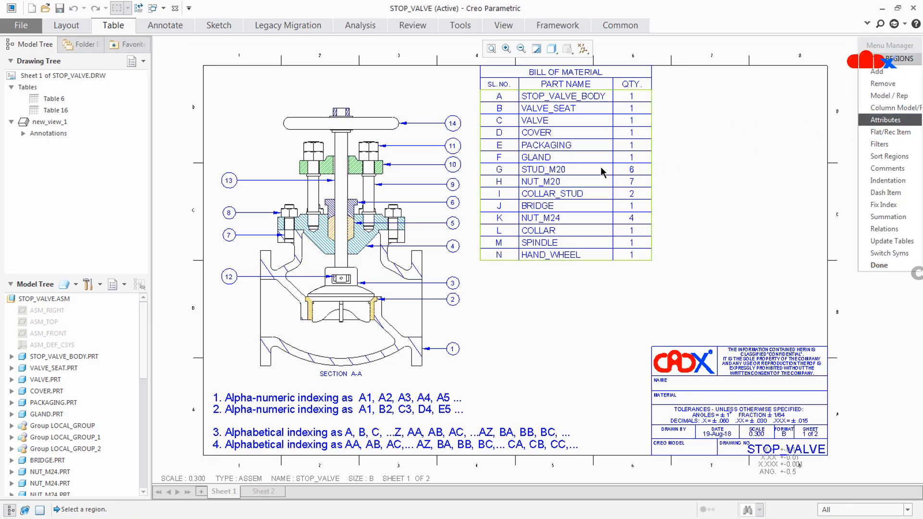
left_click(875, 97)
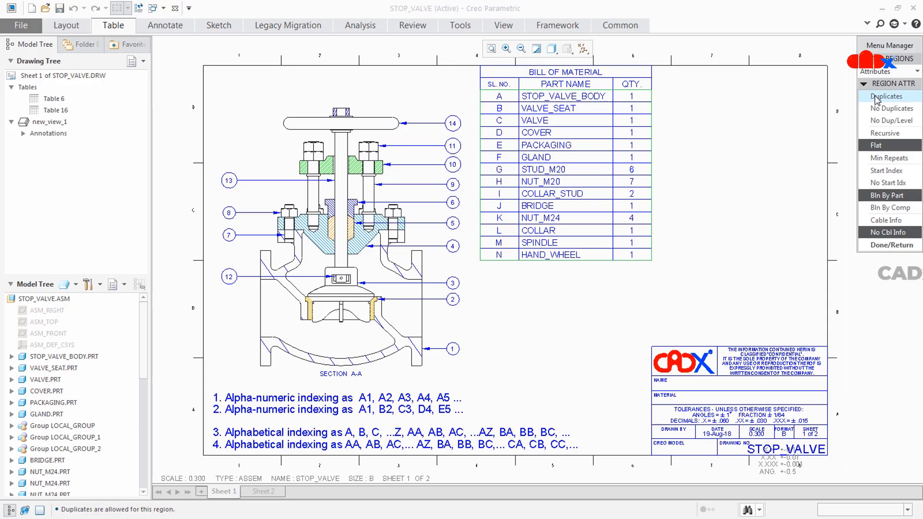
left_click(892, 245)
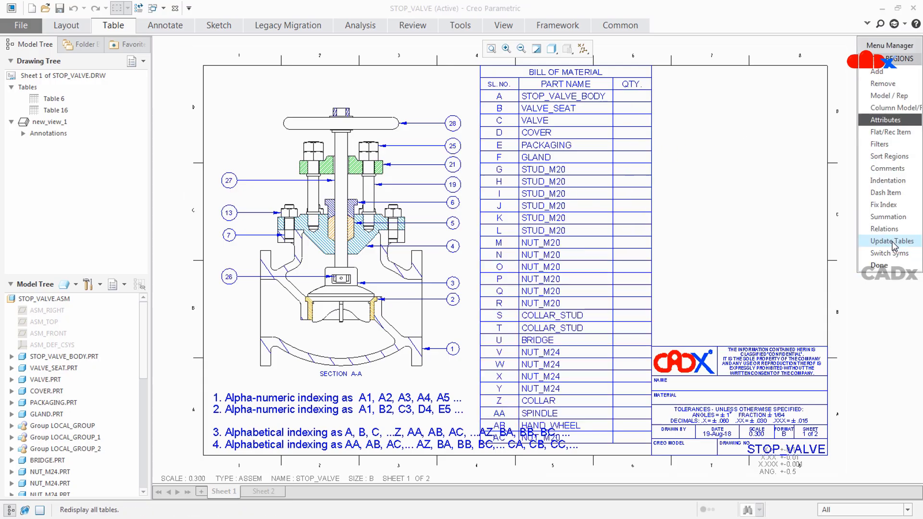
left_click(887, 267)
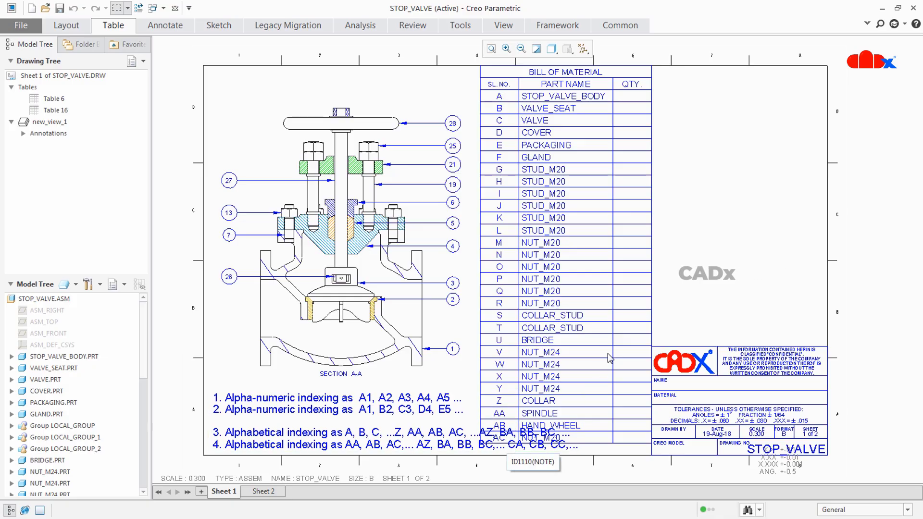
Set the bill of material repeat region's attribute to No Dup/Level so identical components share one row with a quantity.
right_click(717, 132)
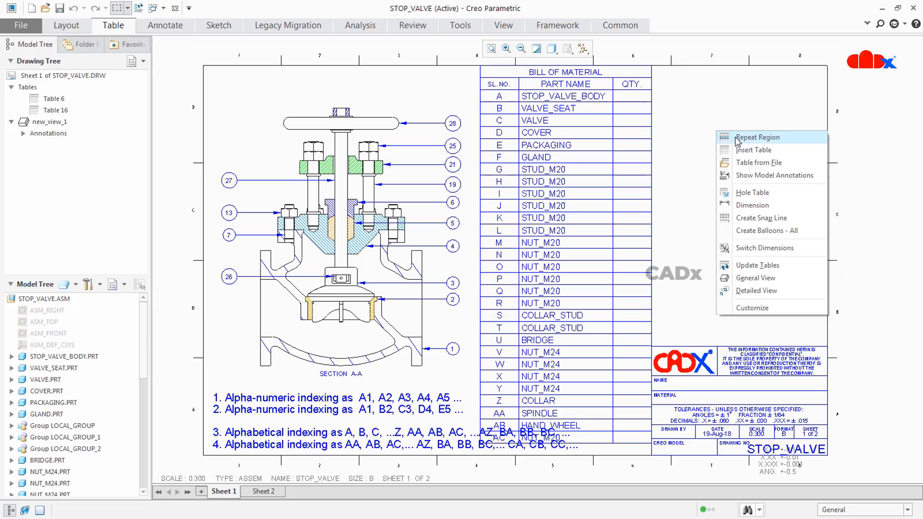
left_click(757, 137)
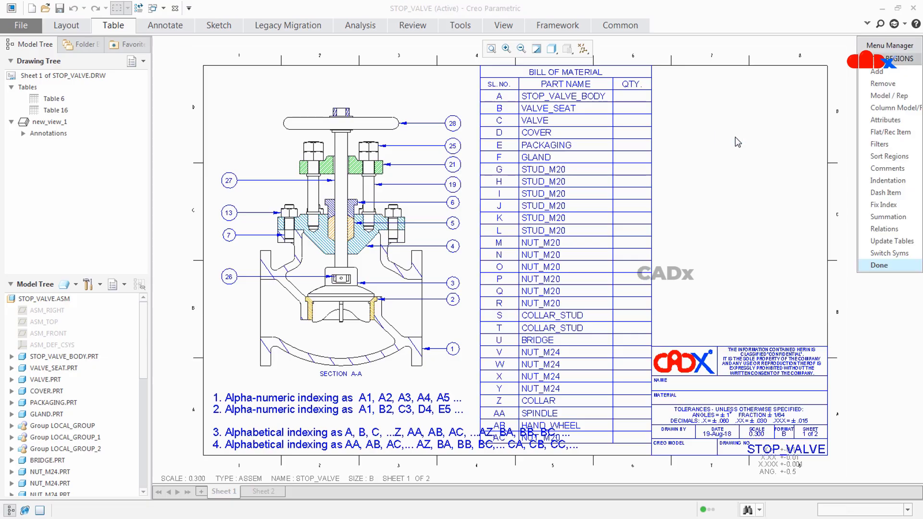
left_click(887, 120)
left_click(626, 208)
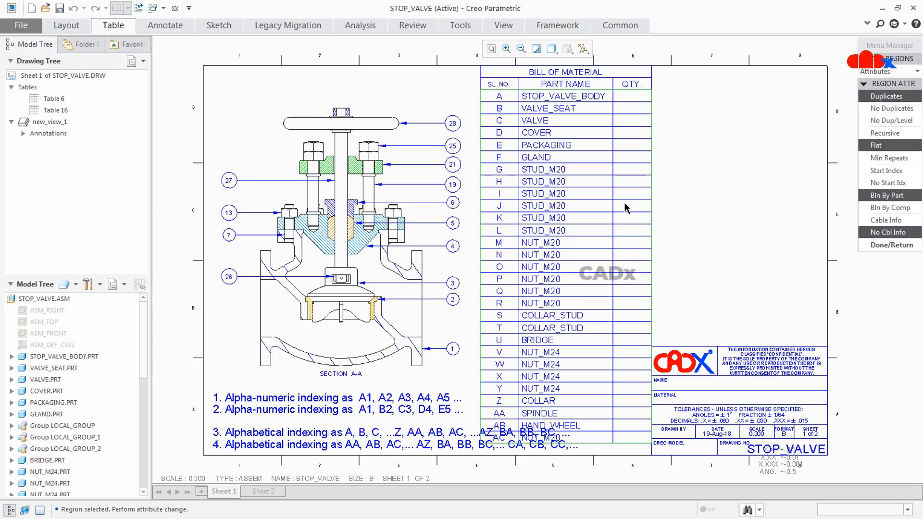
left_click(892, 120)
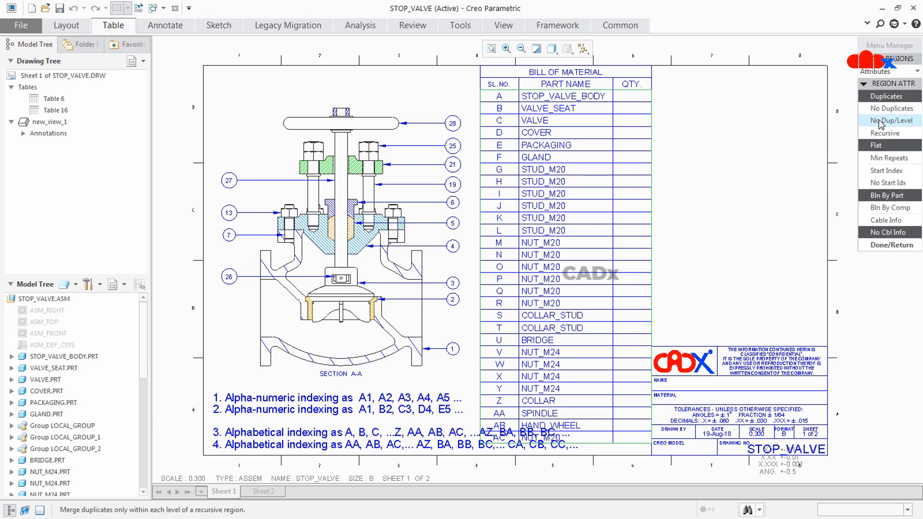
left_click(891, 245)
left_click(887, 254)
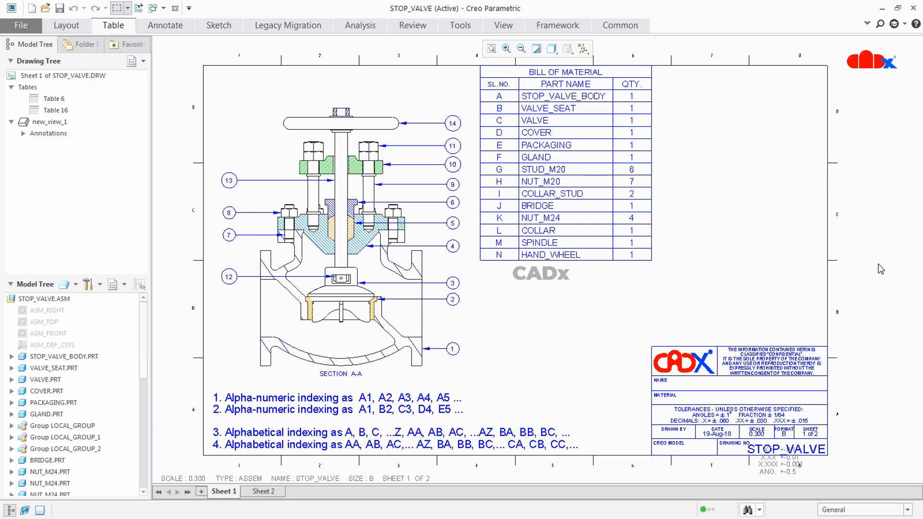
Change the bill of material's BOM balloon parameter to rpt.rel.index so the balloons use the custom alphabetical index.
left_click_drag(466, 61, 674, 272)
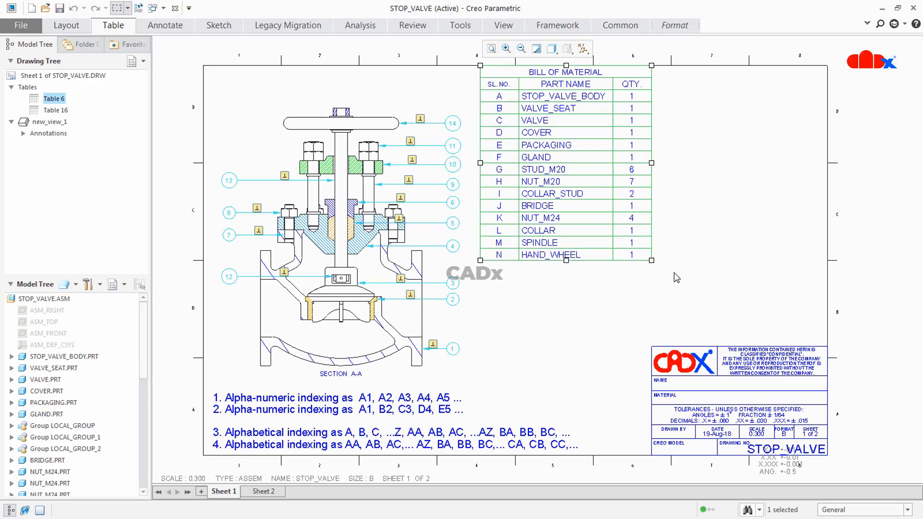
left_click(113, 25)
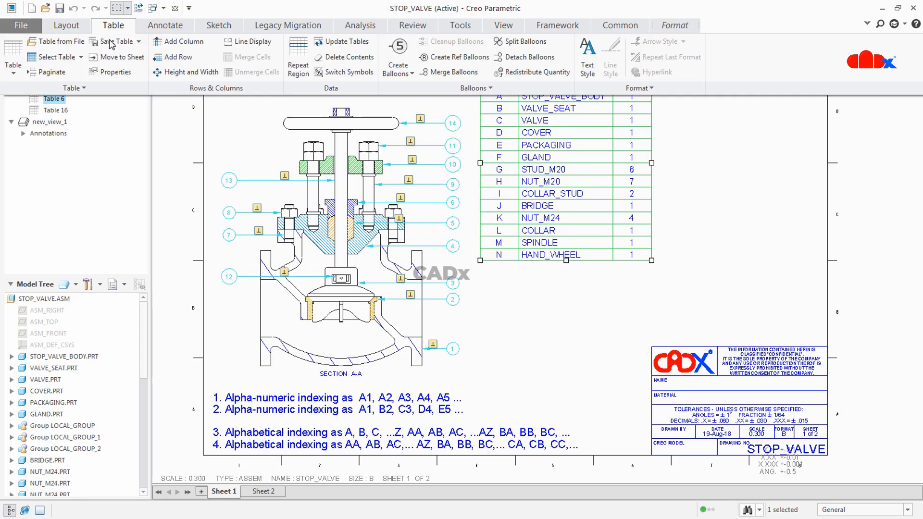
left_click(106, 74)
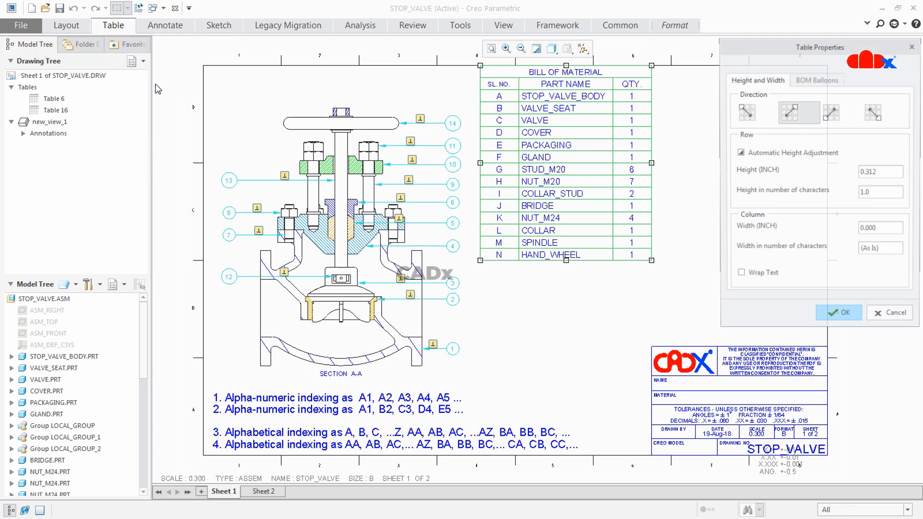
left_click(812, 79)
left_click(877, 191)
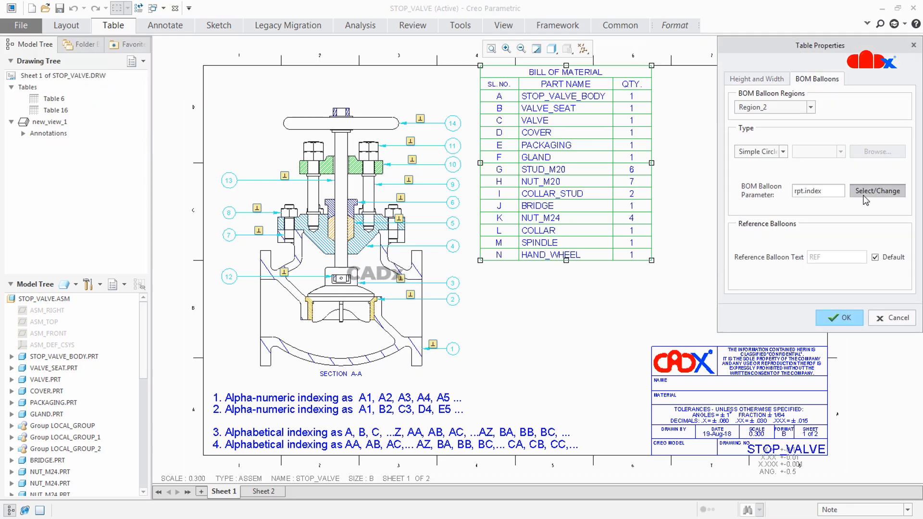
left_click(499, 244)
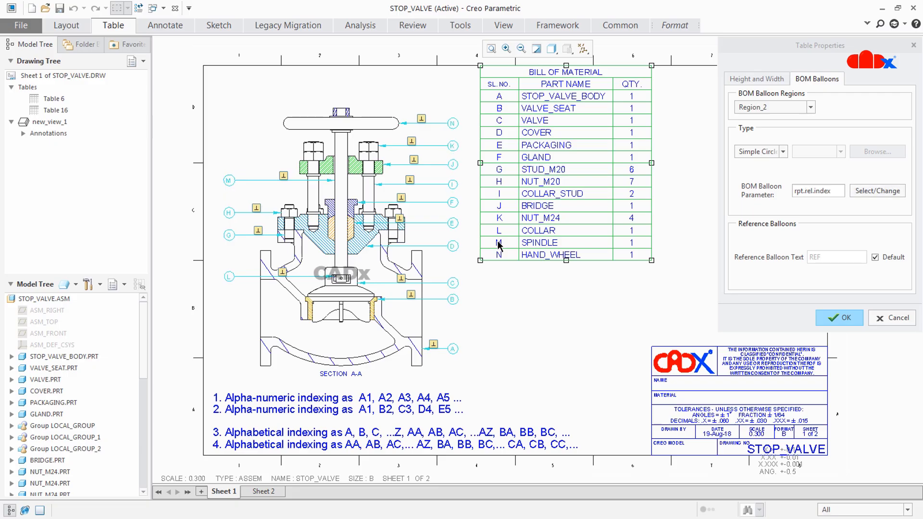
left_click(829, 325)
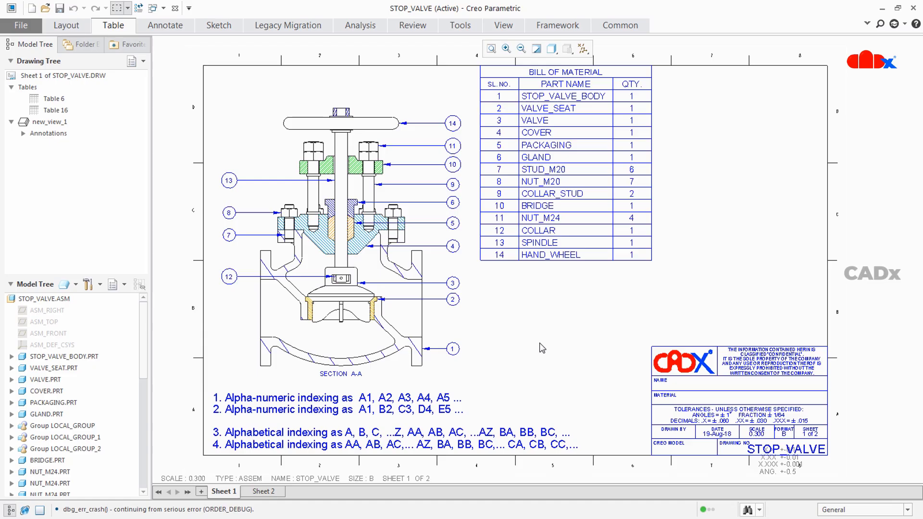
Enter BOM region relations: letters = "ABCDEFGHIJKLMNOPQRSTUVWXYZ", index1 = floor ((rpt_index-1)/26)+1, index2 = rpt_index-(index1-1)*26, index3 = extract (letters,index1,1), index4 = extract (letters,index2,1), index = index3 + index4.
right_click(728, 155)
left_click(738, 160)
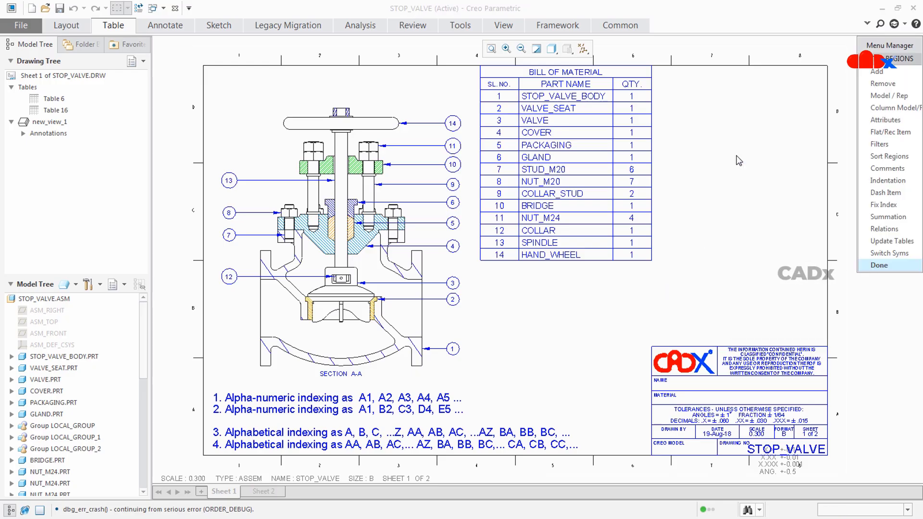
left_click(884, 229)
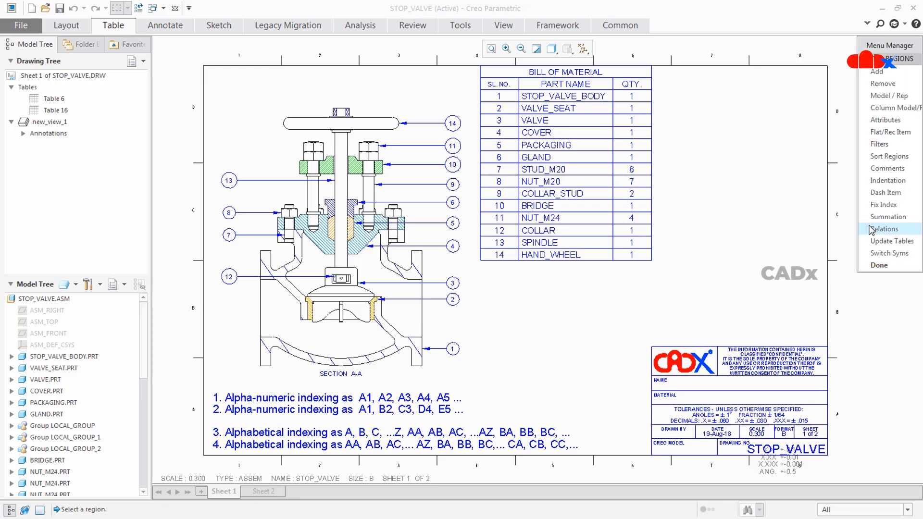
left_click(616, 220)
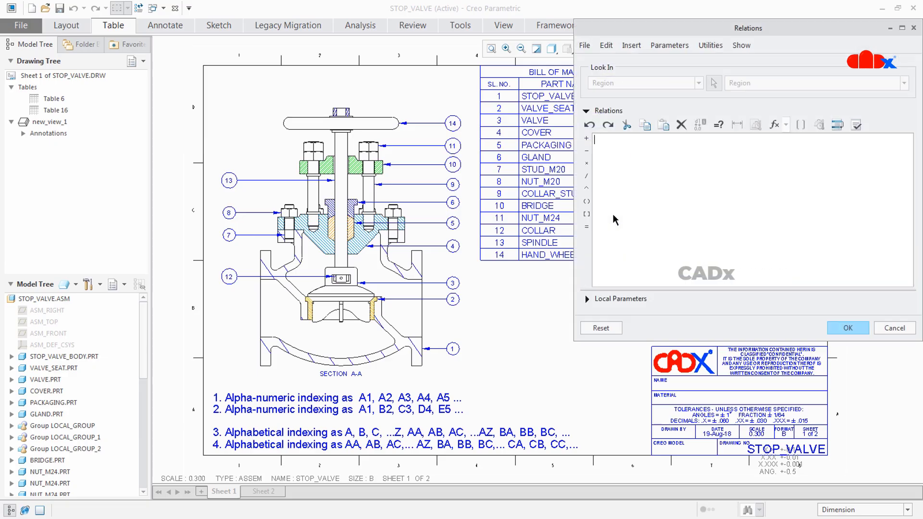
type("letters = \"ABCDEFGHIJKLMNOPQRSTUVWXYZ\" index1 = floor ((rpt_index-1)/26)+1 index2 = rpt_index-(index1-1)*26 index3 = extract (letters,index1,1) index4 = extract (letters,index2,1) index = index3 + index4")
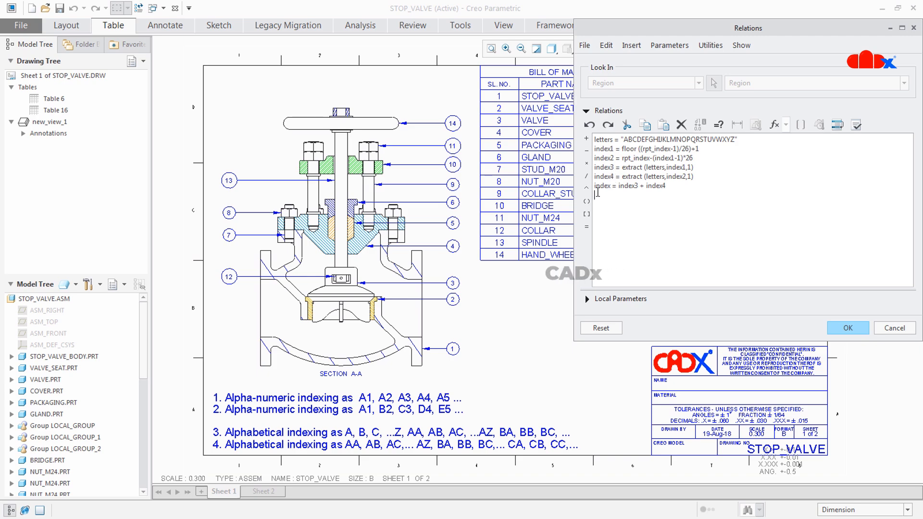
Verify the two-letter indexing relations and accept them for the repeat region.
left_click_drag(595, 186, 612, 187)
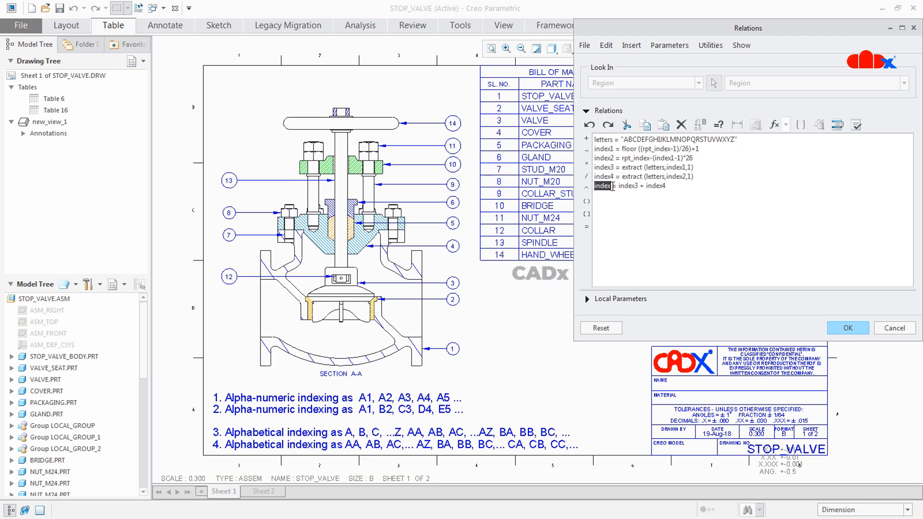
left_click(688, 221)
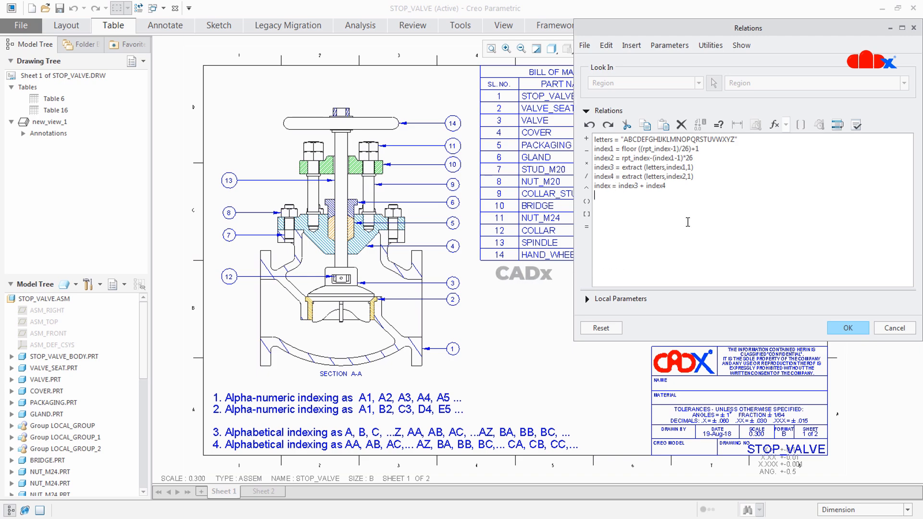
left_click(856, 125)
left_click(528, 284)
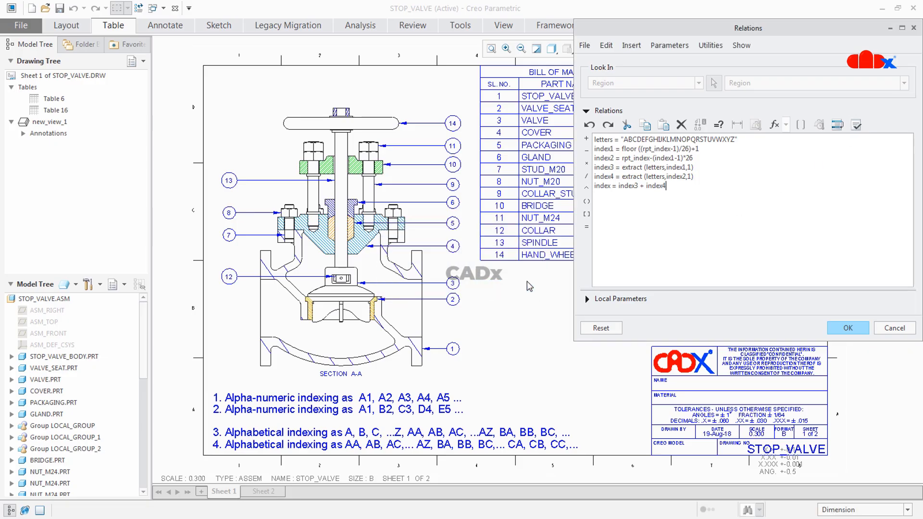
left_click(849, 328)
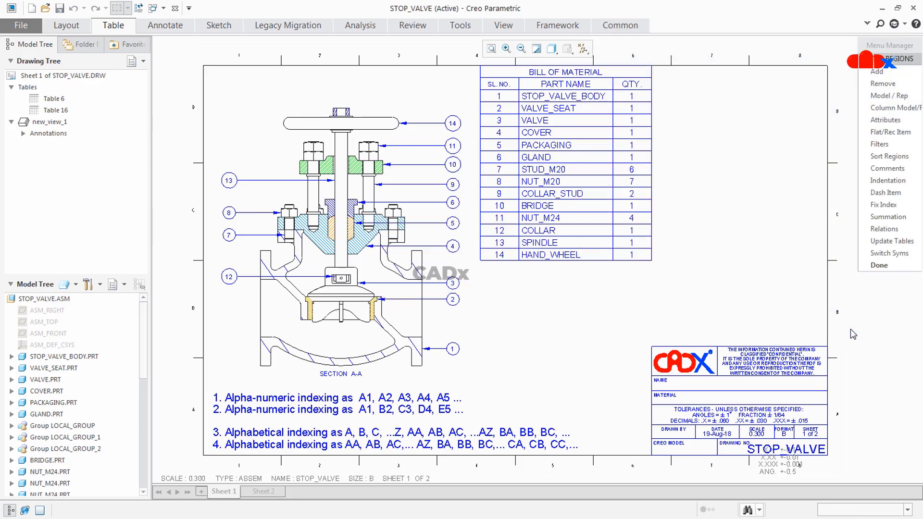
Show the bill of material as report symbols and replace the SL. NO. symbol with the user-defined rpt.rel.INDEX.
left_click(900, 265)
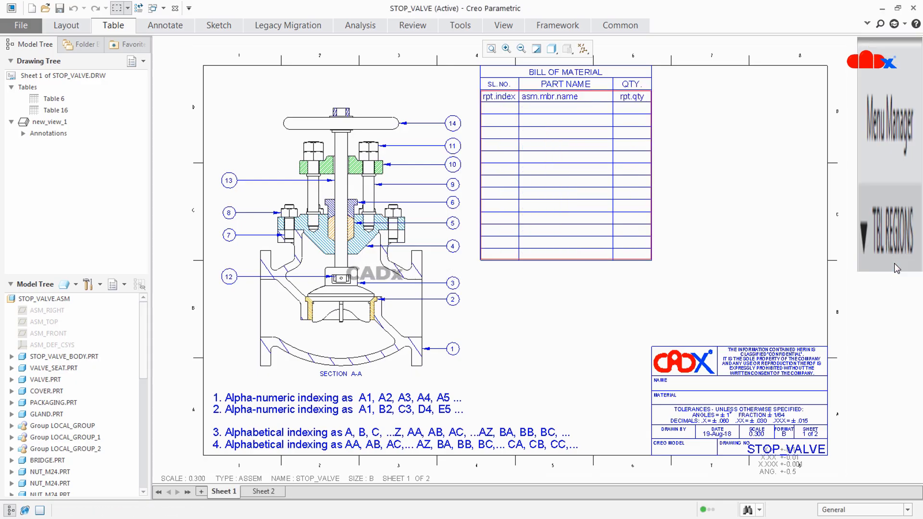
double_click(501, 97)
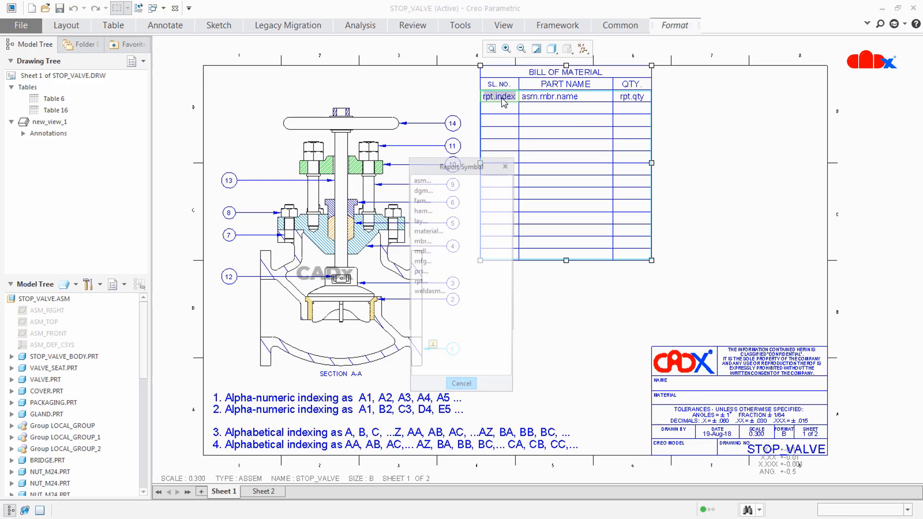
left_click(428, 282)
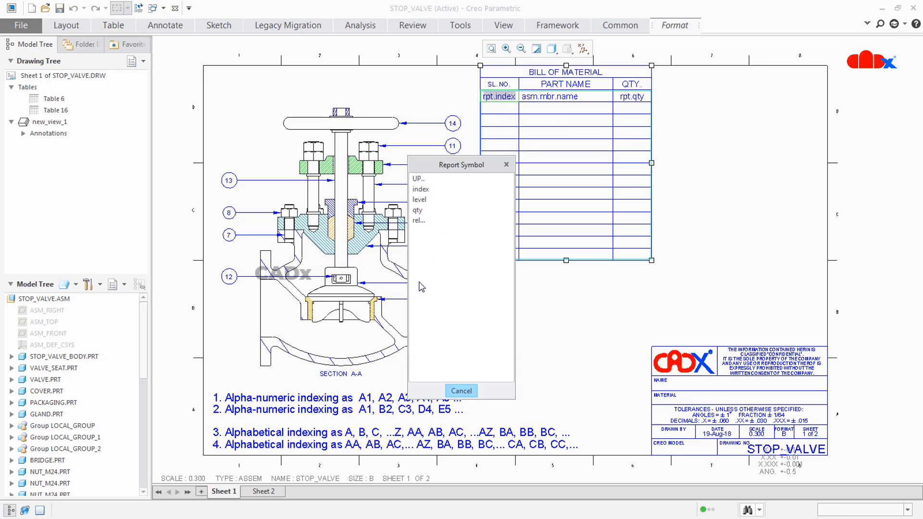
left_click(418, 220)
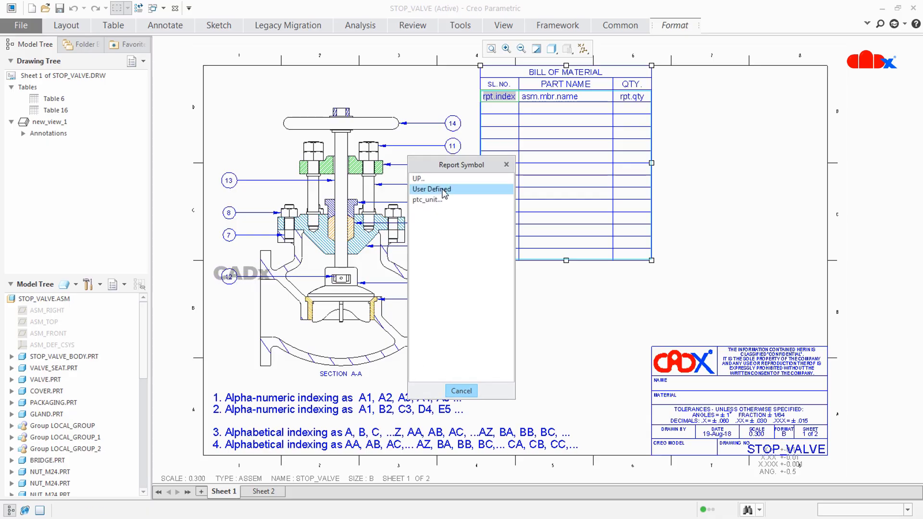
left_click(432, 189)
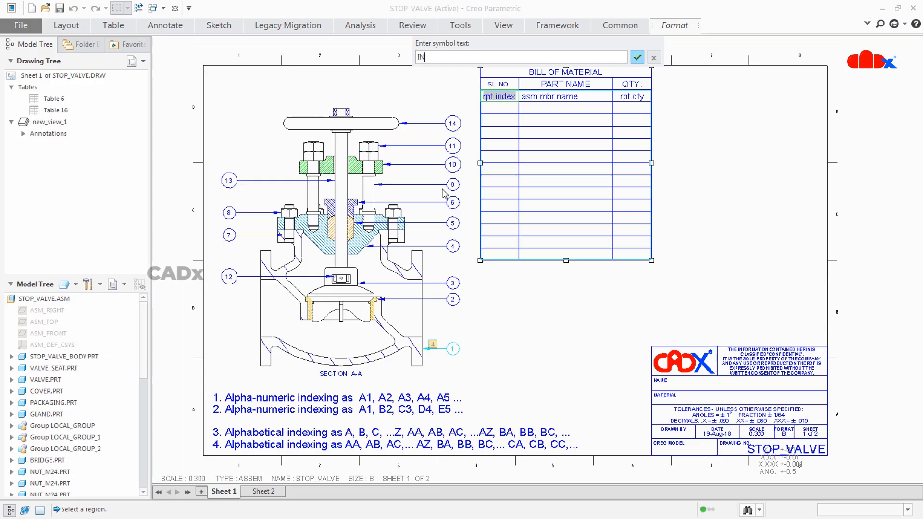
type("INDEX")
key("Return")
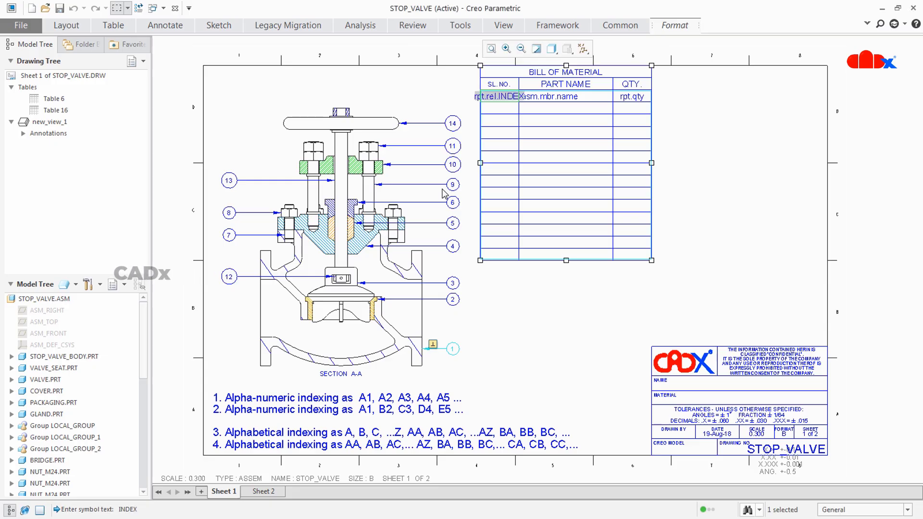
Update the tables to apply the two-letter indexing to the bill of material and deselect the table.
left_click(113, 25)
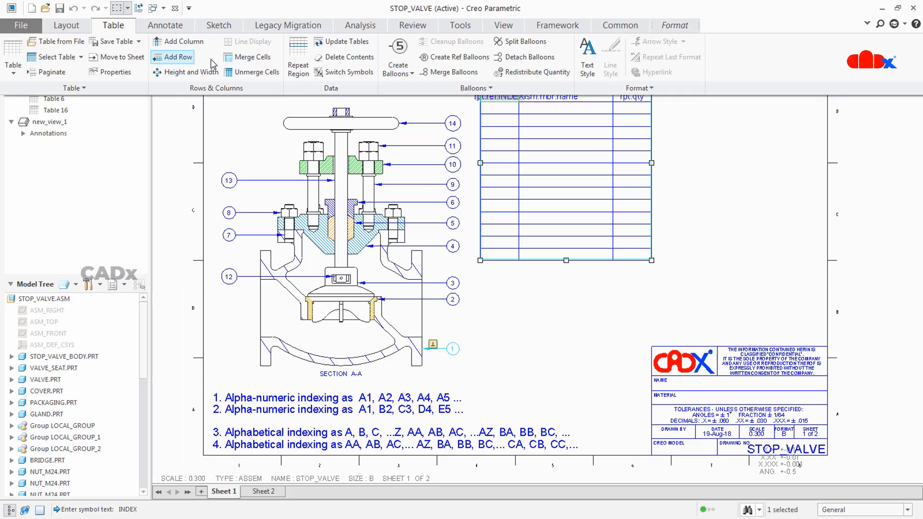
left_click(343, 42)
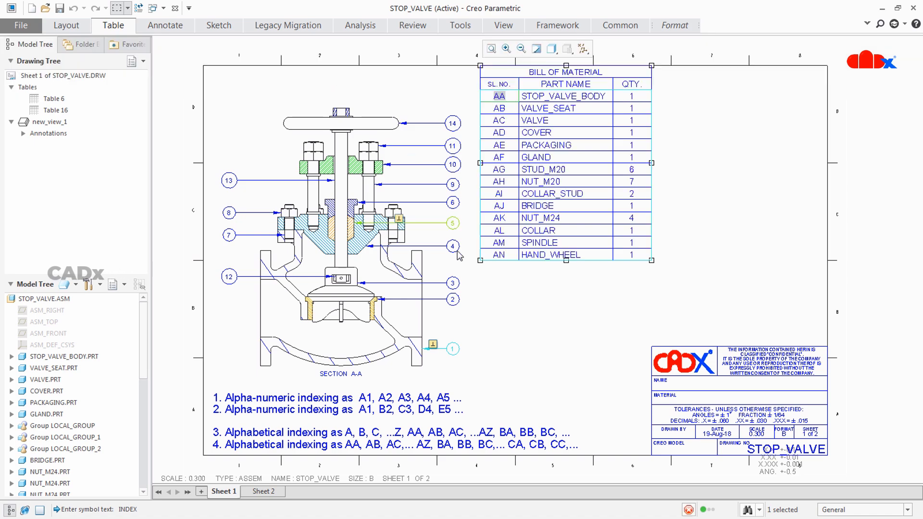
key("Escape")
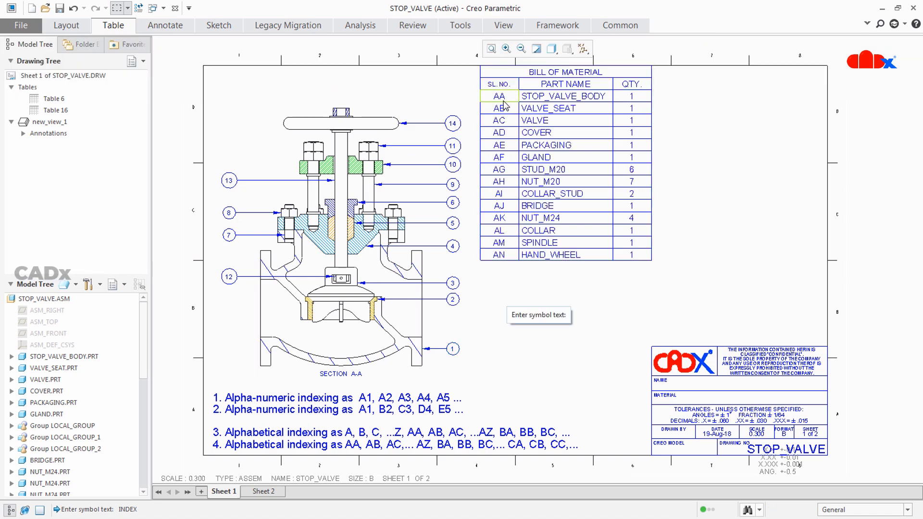
left_click_drag(504, 106, 503, 273)
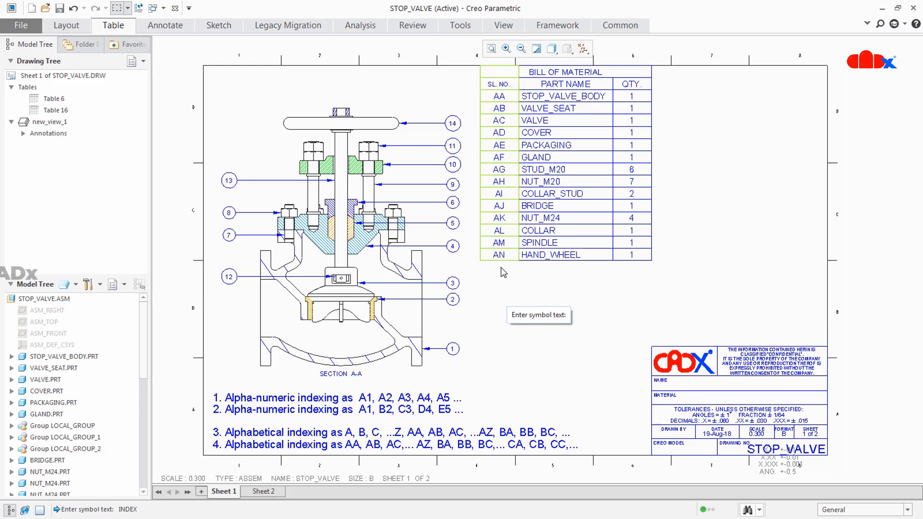
middle_click(504, 272)
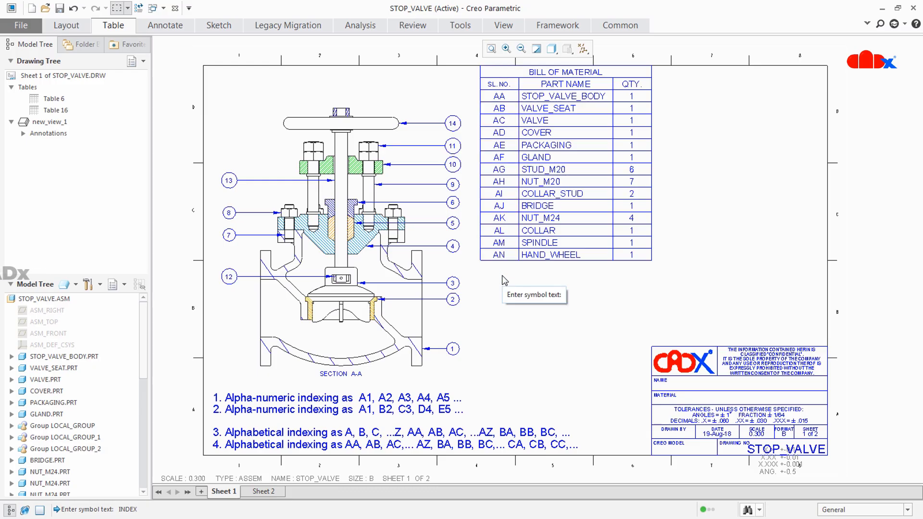
Allow duplicates in the two-letter-indexed bill of material's repeat region so each component instance is listed separately.
right_click(700, 139)
left_click(708, 150)
left_click(886, 120)
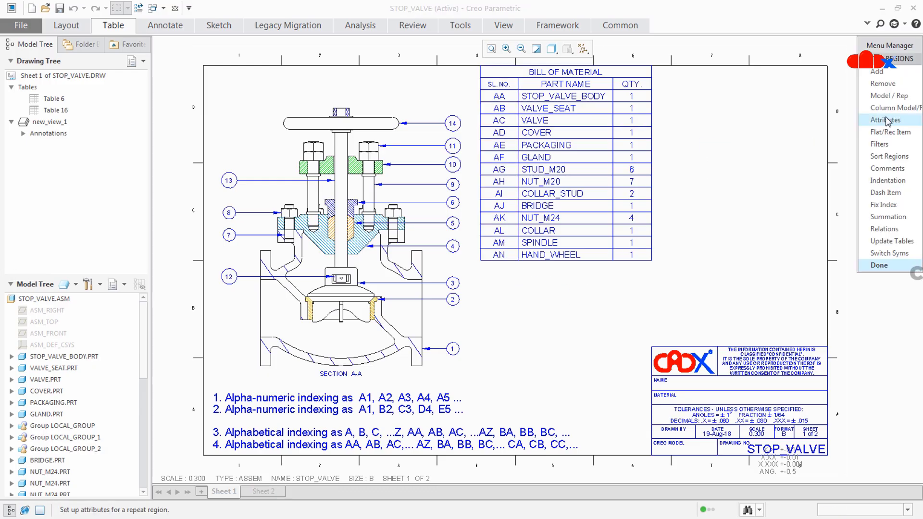
left_click(616, 161)
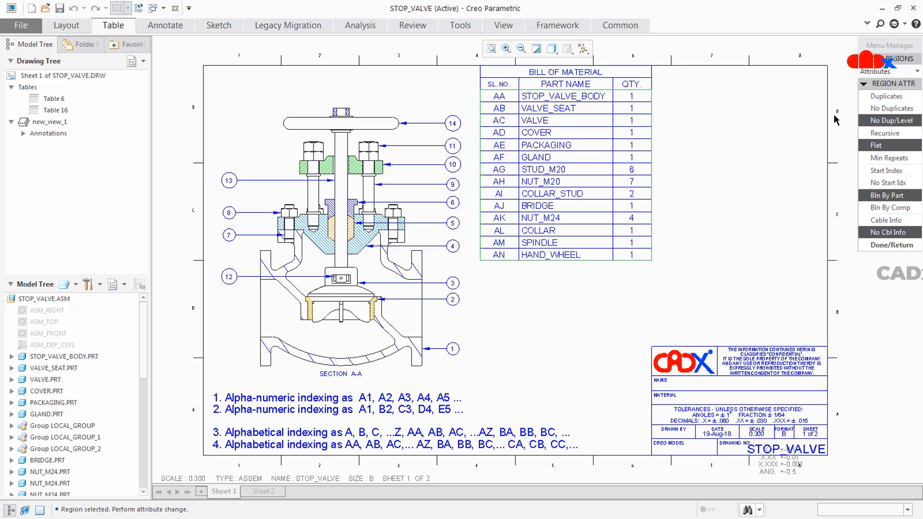
left_click(888, 97)
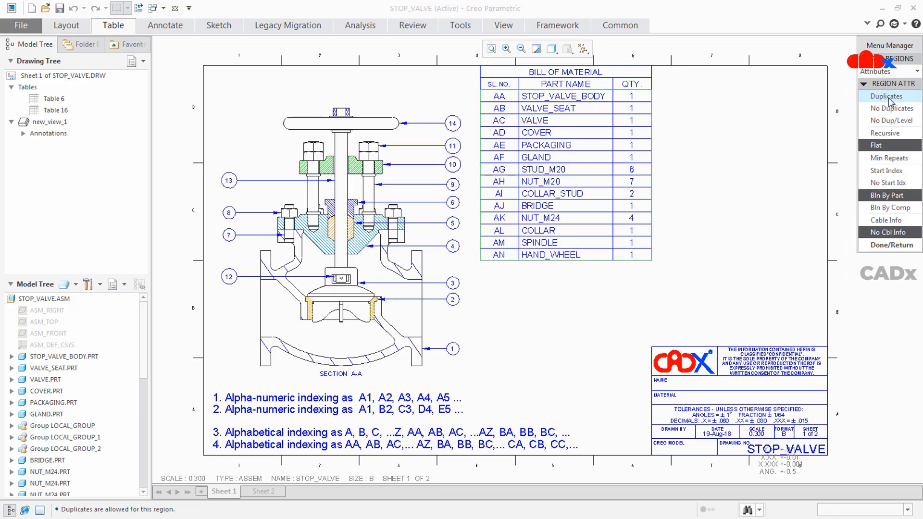
left_click(888, 247)
left_click(890, 264)
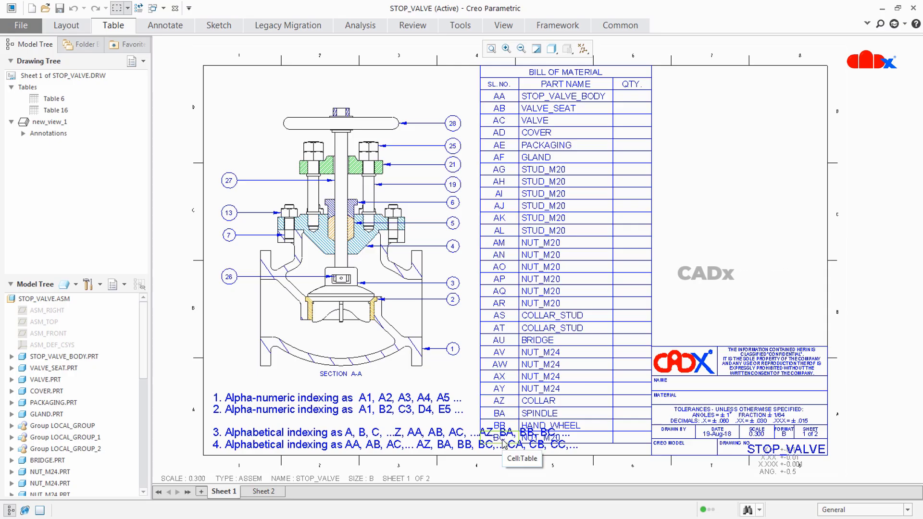
Set the bill of material's repeat region to No Dup/Level so repeated components are grouped with their quantities.
right_click(735, 143)
left_click(764, 148)
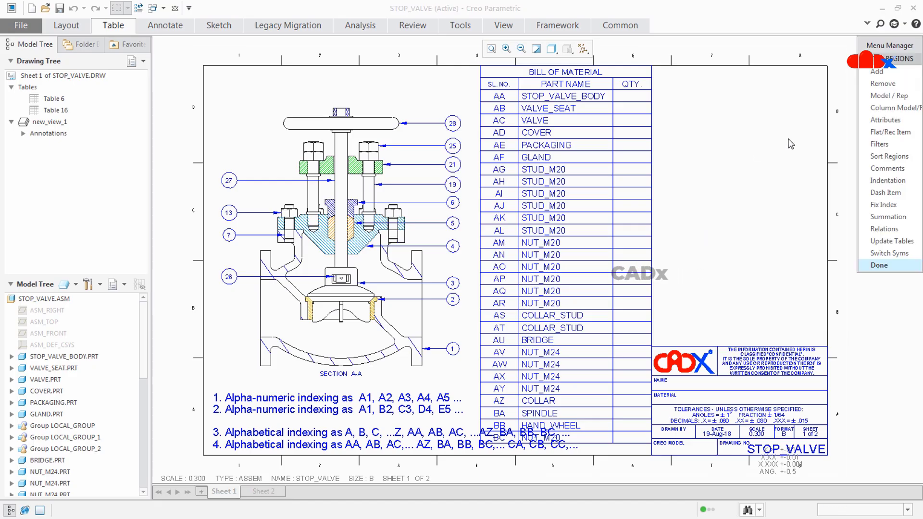
left_click(865, 120)
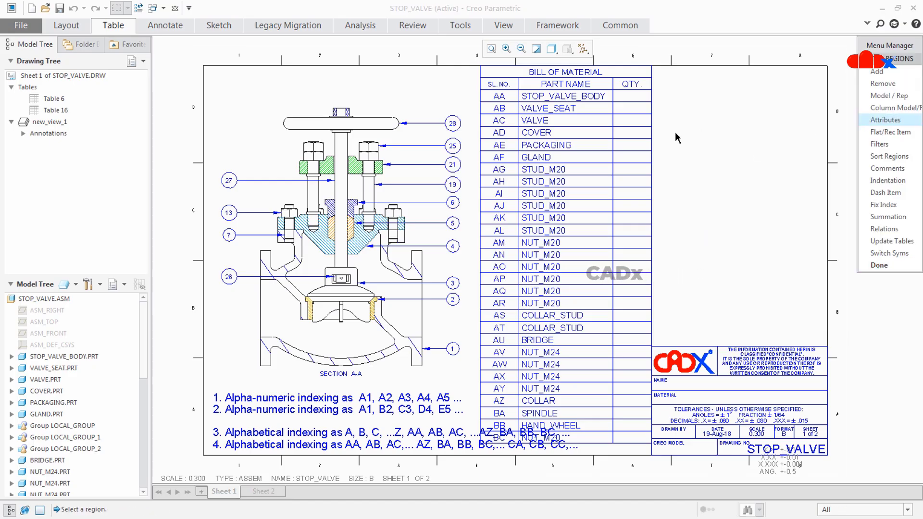
left_click(595, 154)
left_click(870, 120)
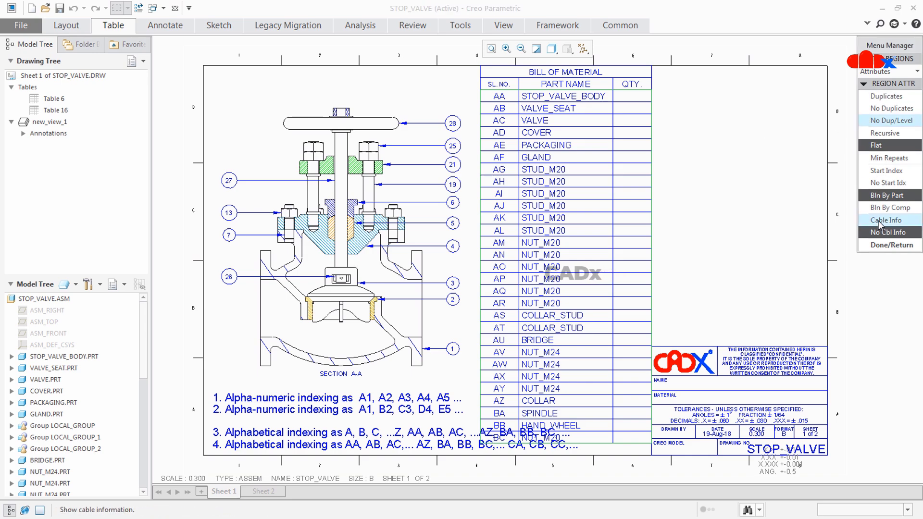
left_click(878, 245)
left_click(879, 265)
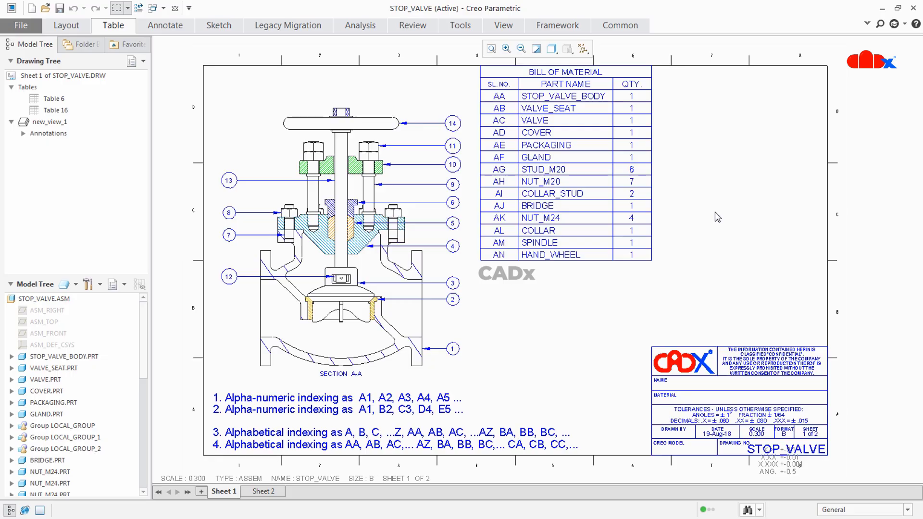
Change the bill of material's BOM balloon parameter from rpt.index to the index symbol used in the SL. NO. column.
left_click_drag(473, 59, 668, 299)
left_click(113, 25)
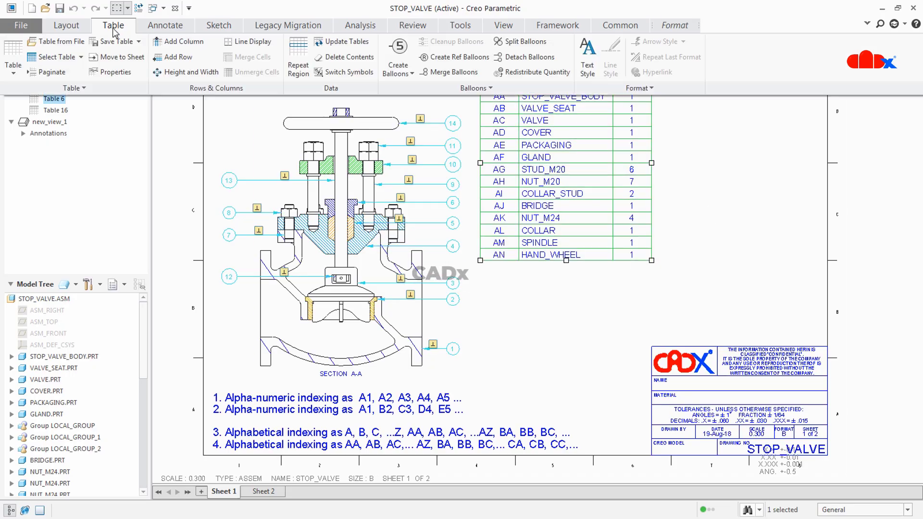
left_click(108, 73)
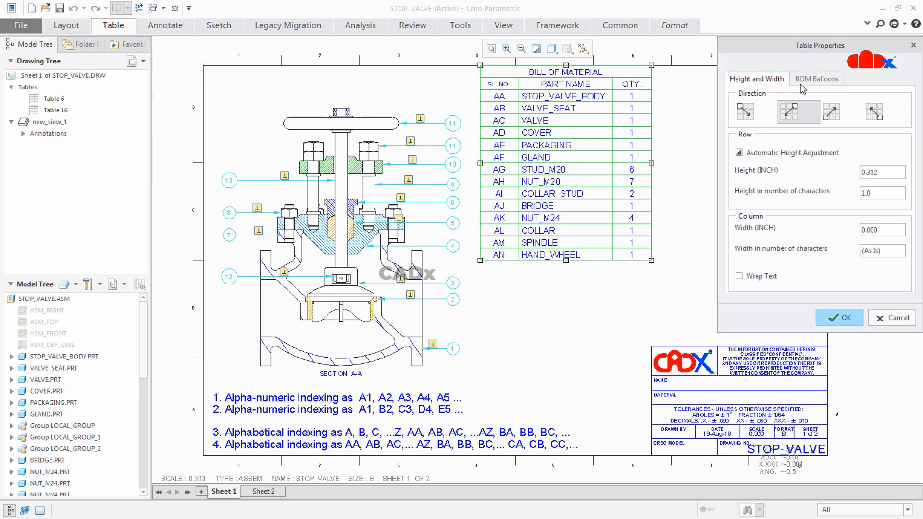
left_click(808, 82)
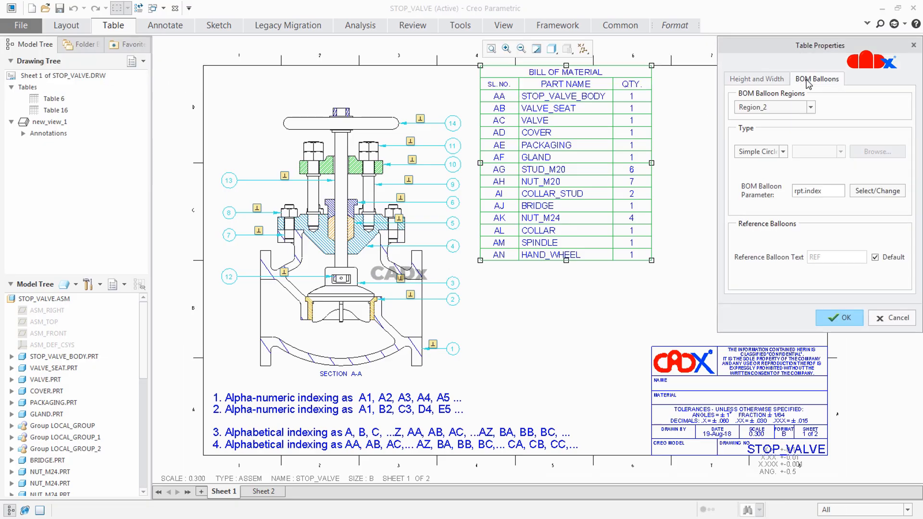
left_click(874, 195)
left_click(496, 253)
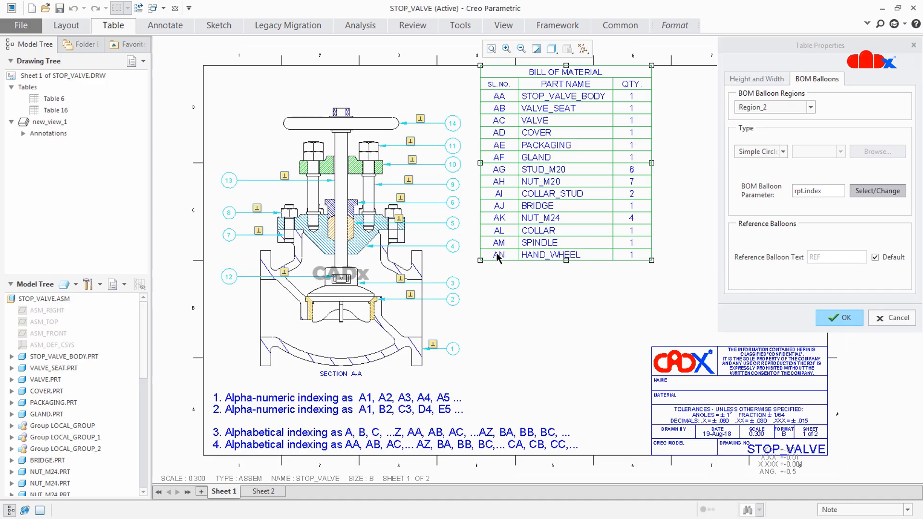
left_click(842, 318)
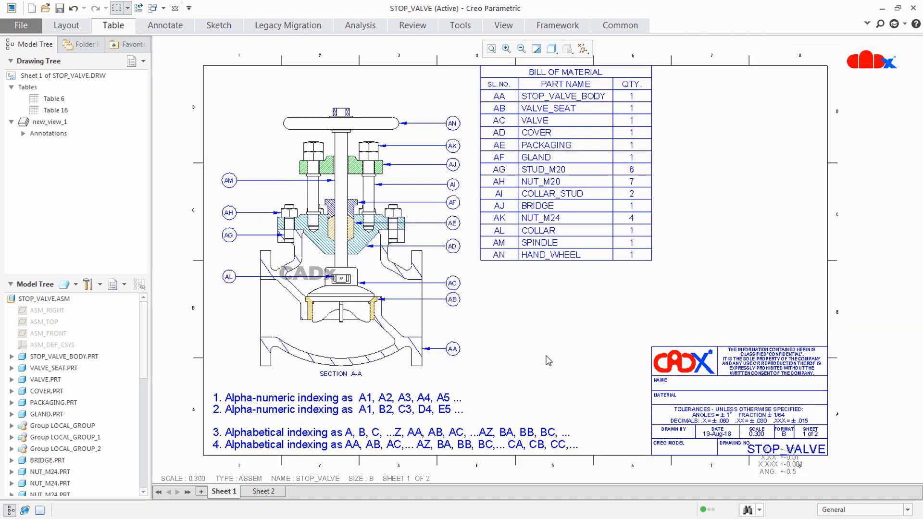